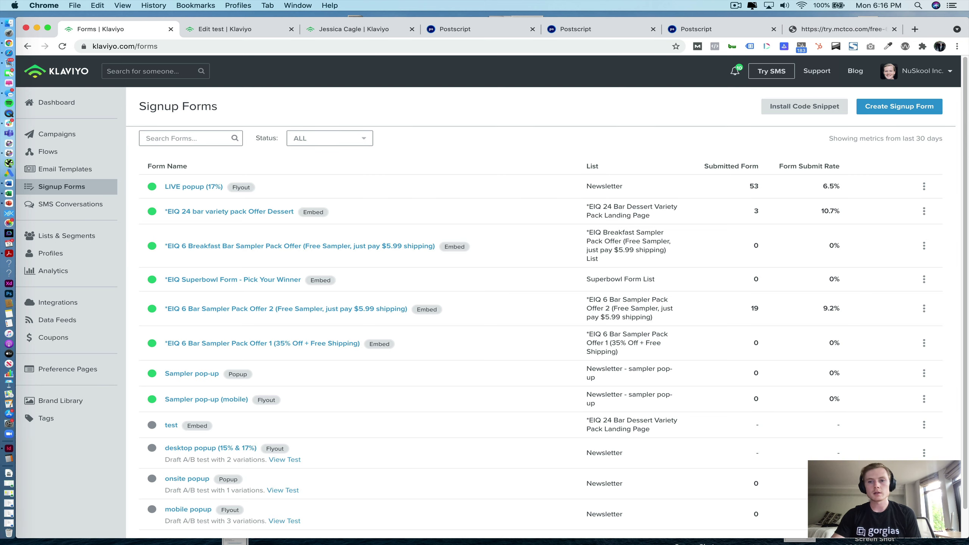
# Switch to the MCT free 6-bar sampler landing page with its filled email and phone form.
pyautogui.click(854, 30)
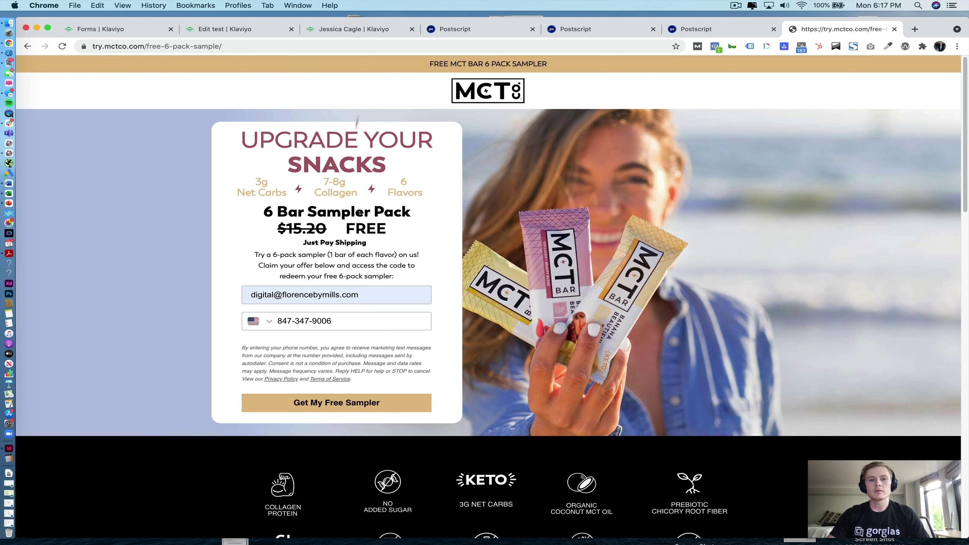
# Switch Postscript to the Amora Coffee Online shop and review its integrations overview.
pyautogui.click(469, 34)
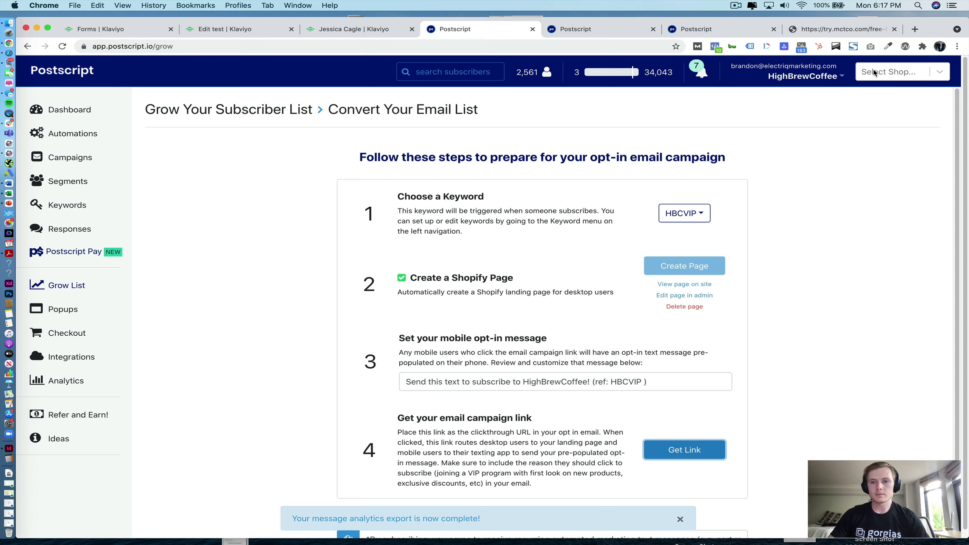
pyautogui.click(892, 72)
pyautogui.scroll(-3, 888, 153)
pyautogui.scroll(-6, 889, 153)
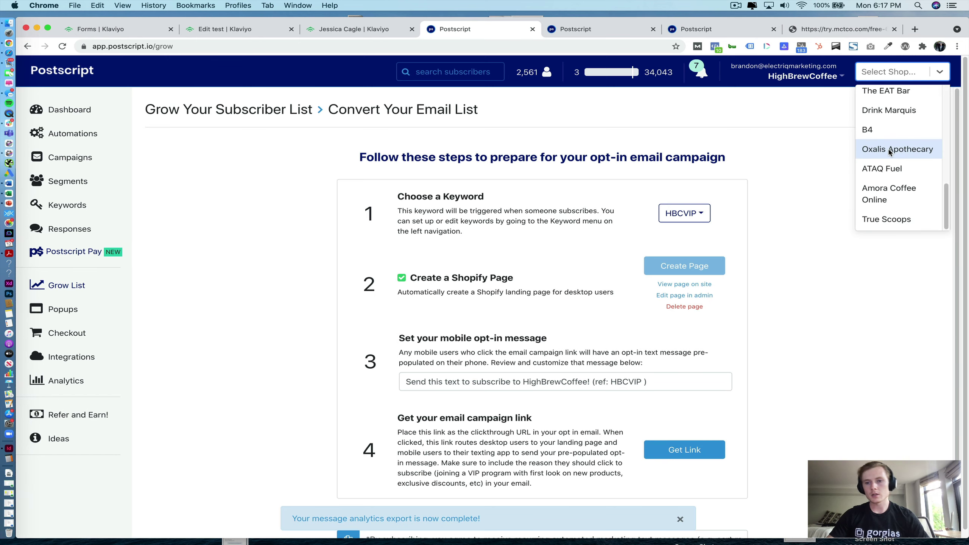
pyautogui.click(893, 200)
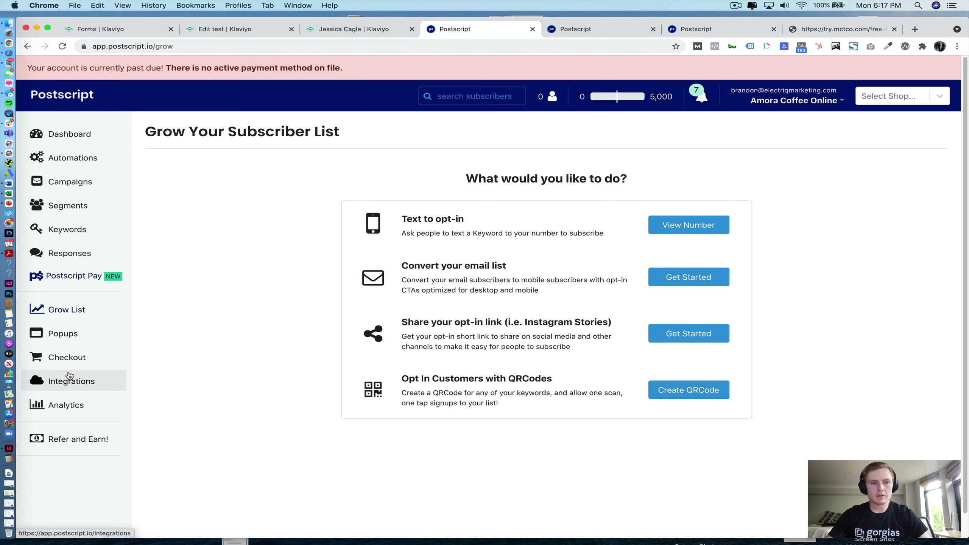
pyautogui.click(69, 378)
pyautogui.scroll(-2, 362, 233)
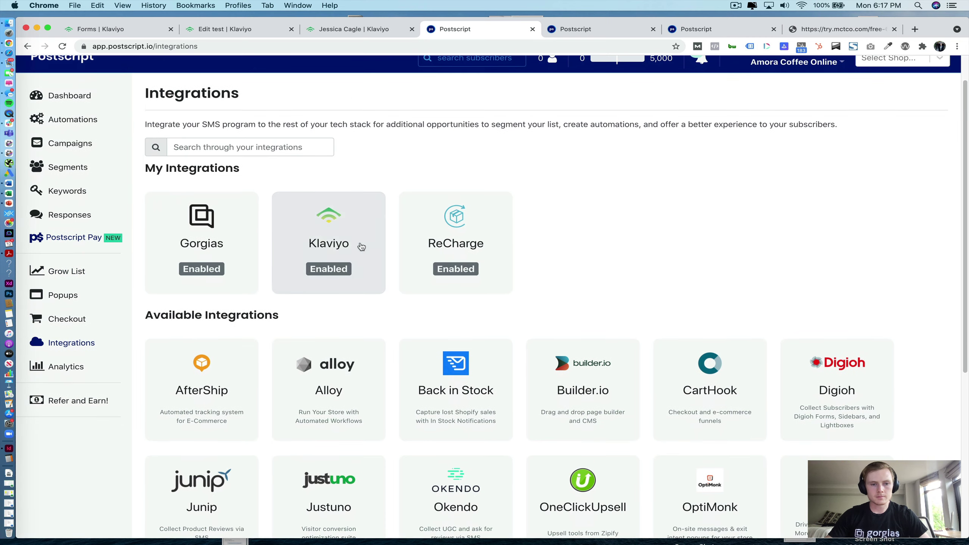
pyautogui.scroll(2, 520, 207)
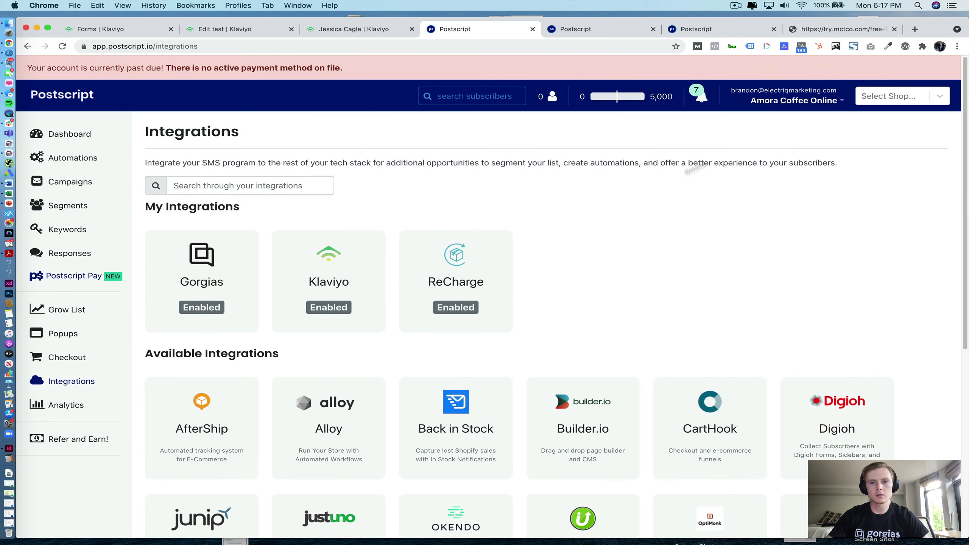
# Switch to the Drink Marquis shop, check its Disabled Klaviyo integration, and return to Klaviyo Signup Forms.
pyautogui.click(893, 96)
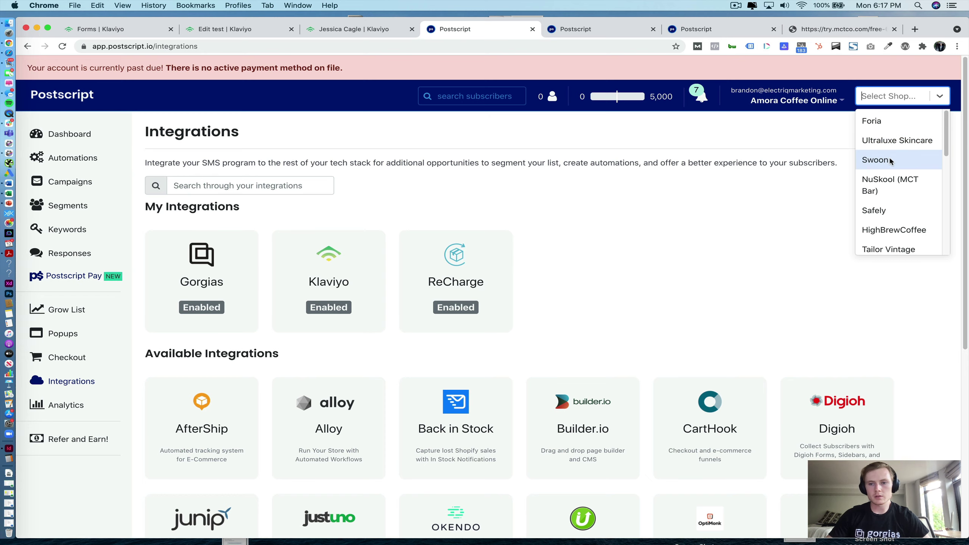
pyautogui.scroll(-1, 888, 156)
pyautogui.scroll(-3, 891, 172)
pyautogui.scroll(-3, 893, 185)
pyautogui.click(905, 153)
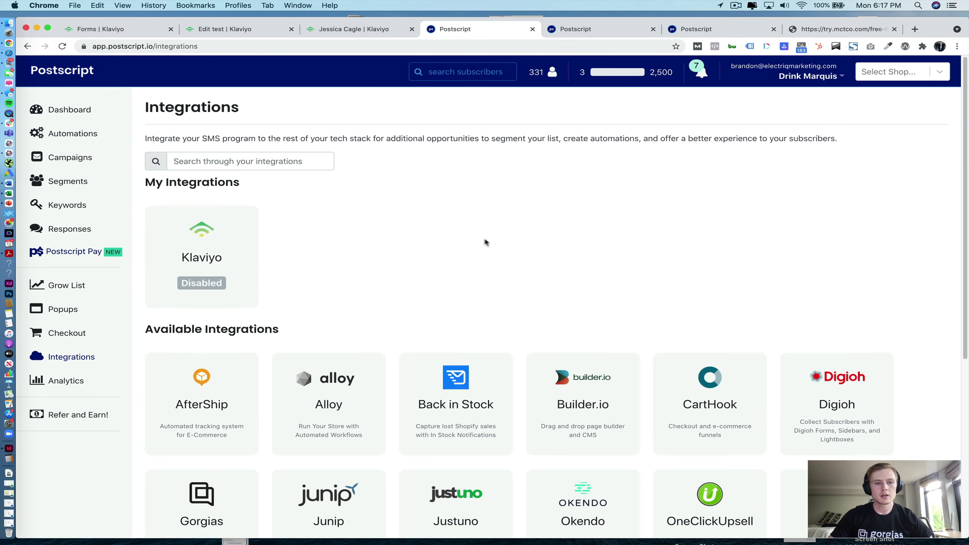
pyautogui.click(220, 252)
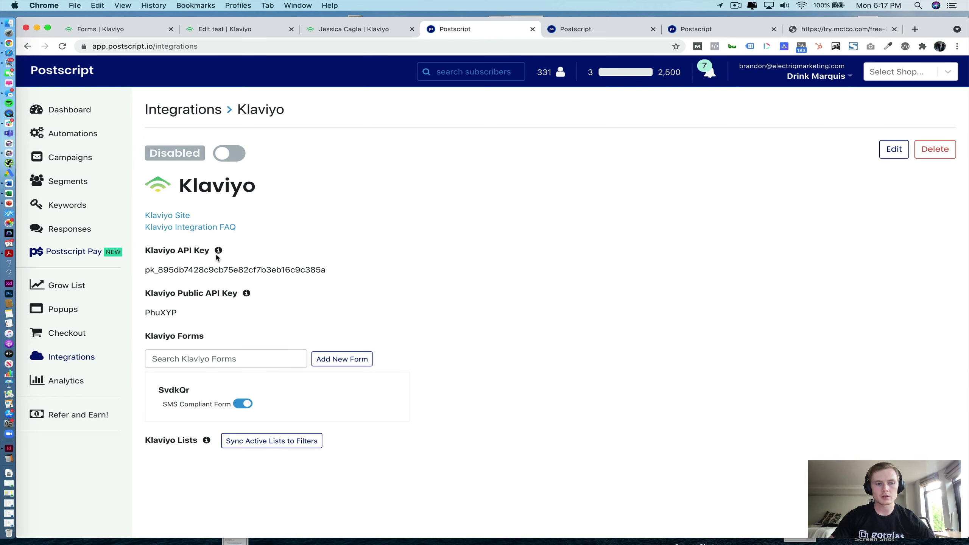
pyautogui.moveTo(218, 251)
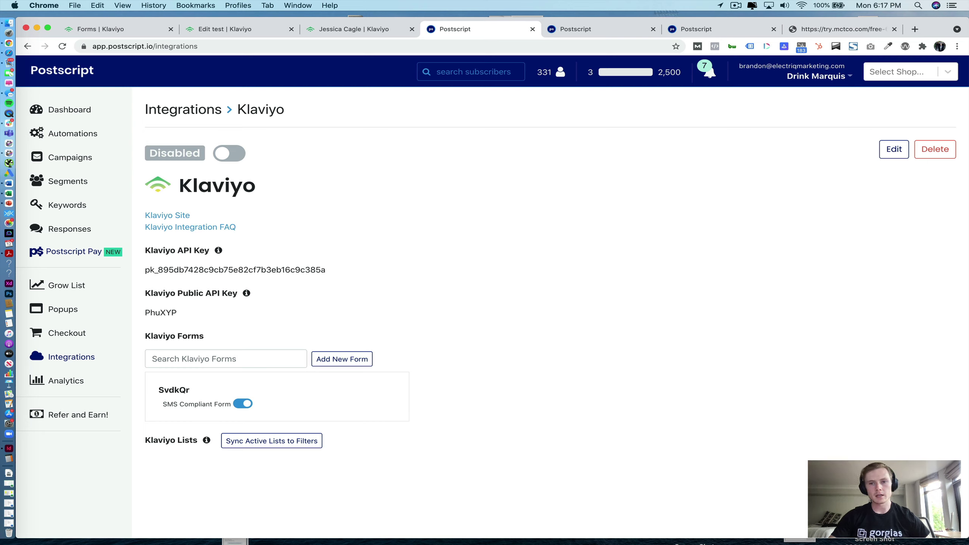
pyautogui.click(891, 76)
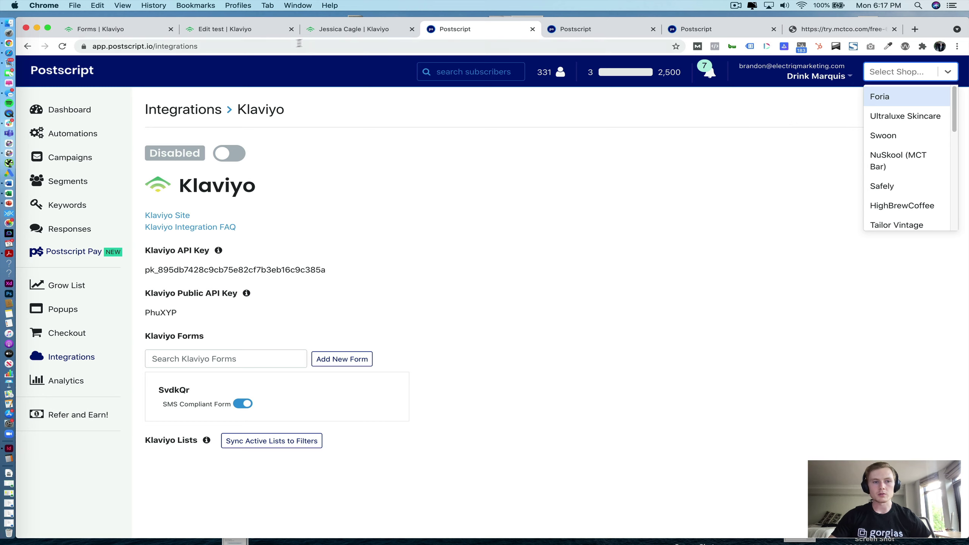
pyautogui.click(158, 35)
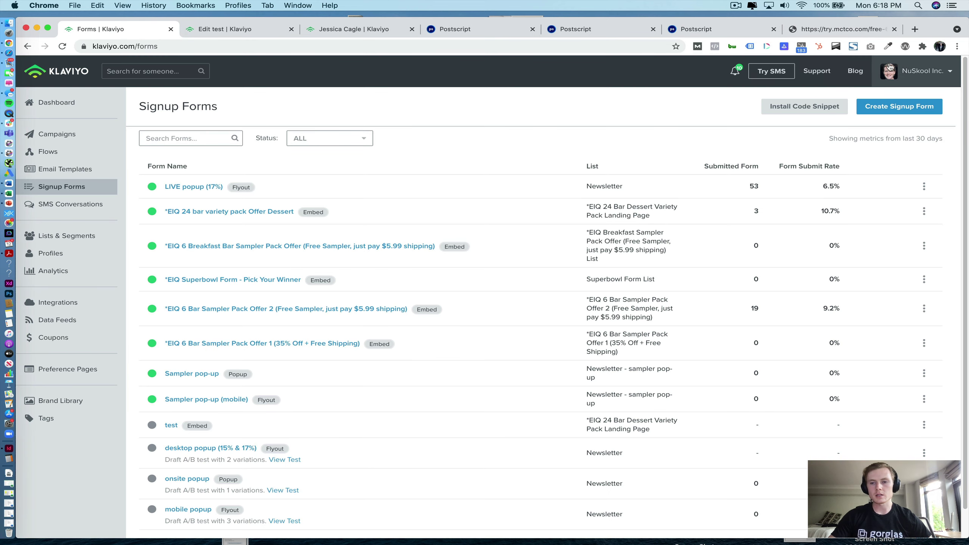
pyautogui.click(919, 71)
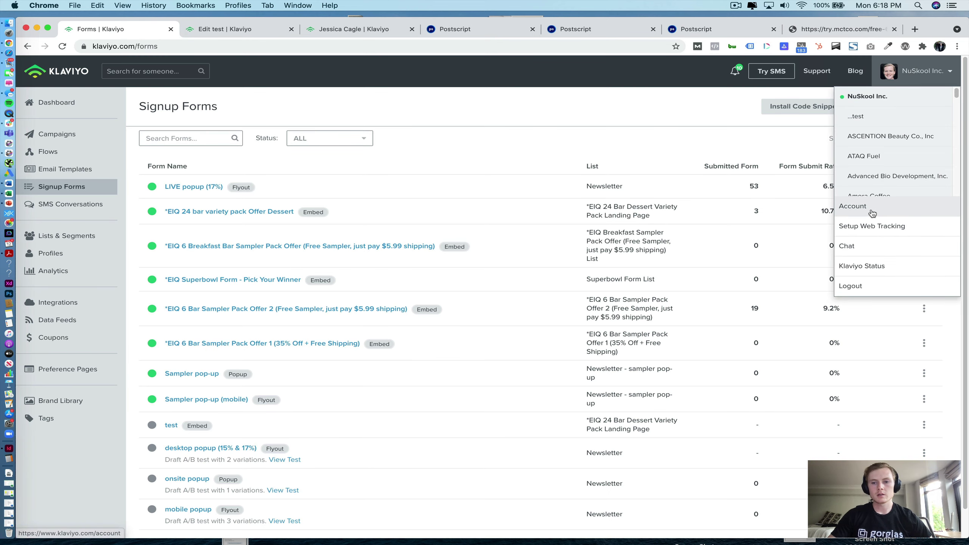
pyautogui.click(847, 208)
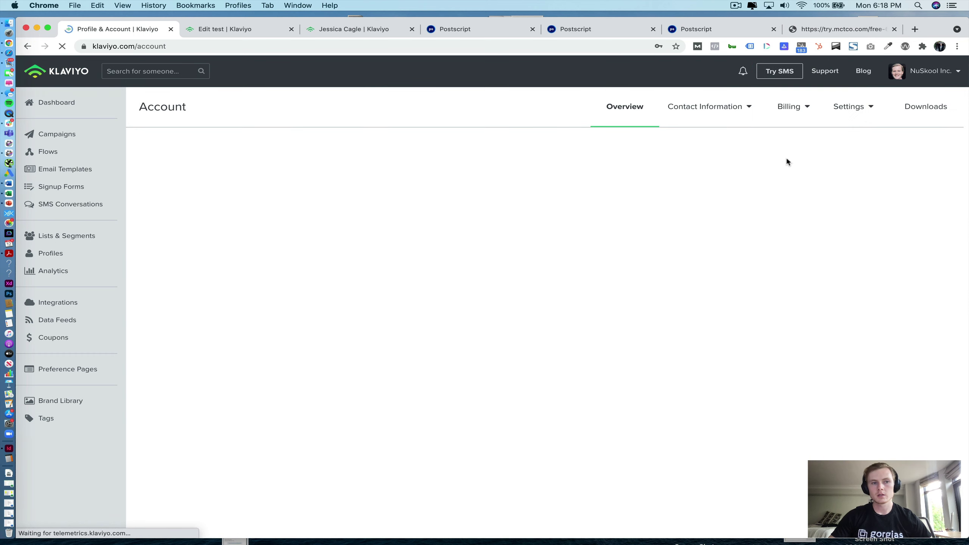
pyautogui.click(846, 114)
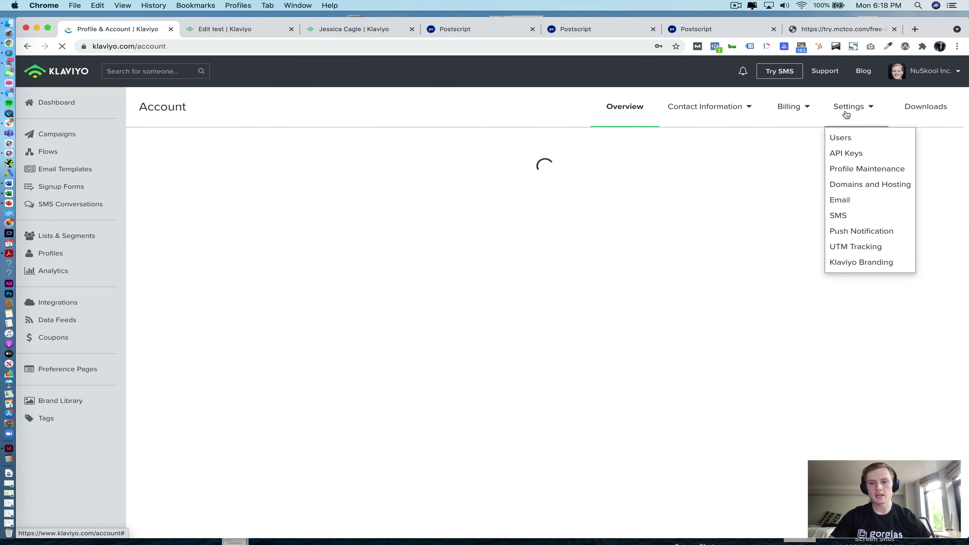
pyautogui.click(846, 154)
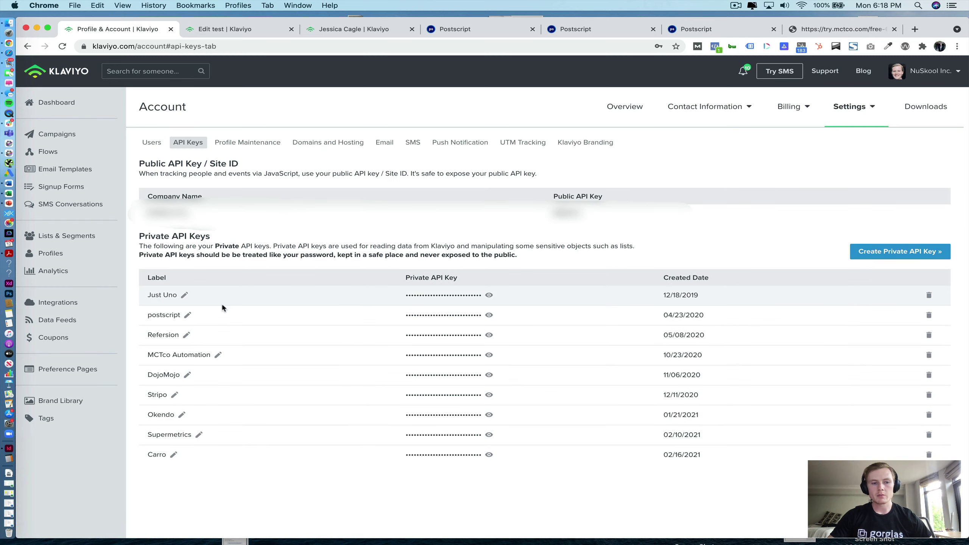
pyautogui.moveTo(150, 316); pyautogui.dragTo(183, 317)
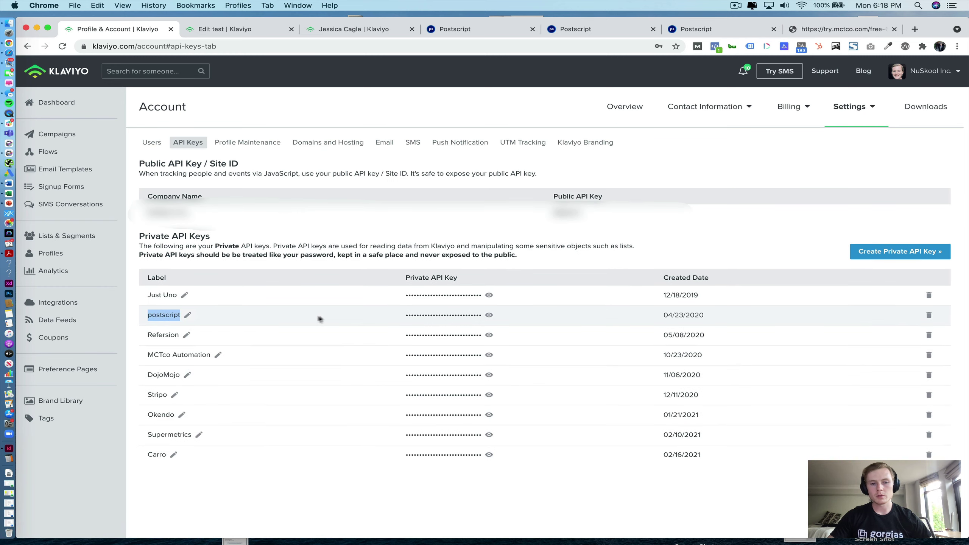
# Compare the postscript key with the Klaviyo Public API Key shown on Postscript's integration page.
pyautogui.click(473, 30)
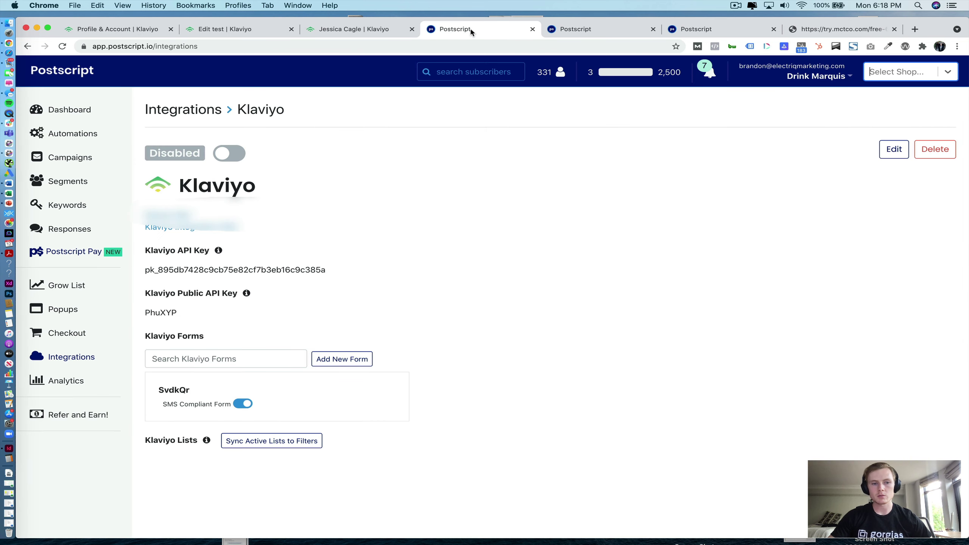
pyautogui.moveTo(278, 286); pyautogui.dragTo(247, 293)
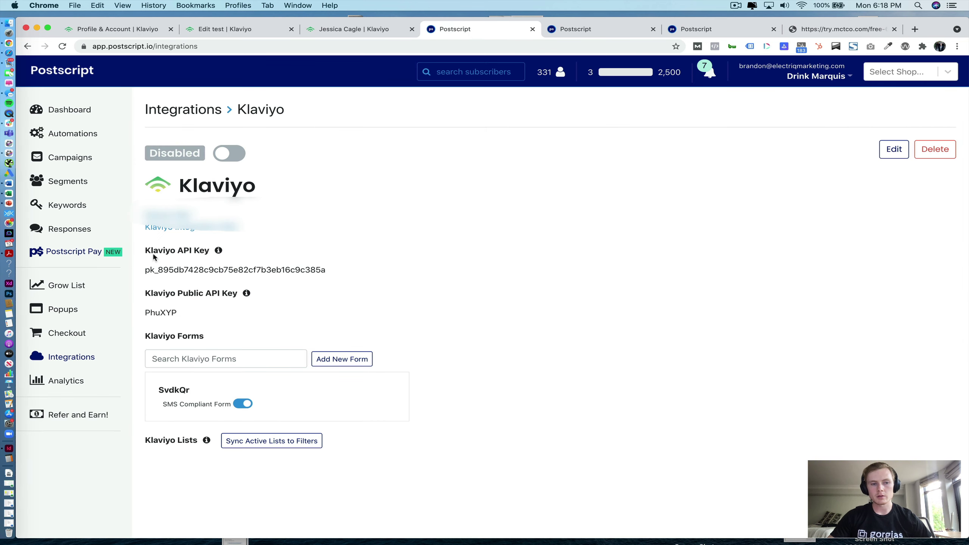
pyautogui.moveTo(144, 245); pyautogui.dragTo(330, 273)
pyautogui.click(330, 273)
pyautogui.moveTo(178, 293); pyautogui.dragTo(238, 293)
pyautogui.click(226, 270)
pyautogui.click(146, 31)
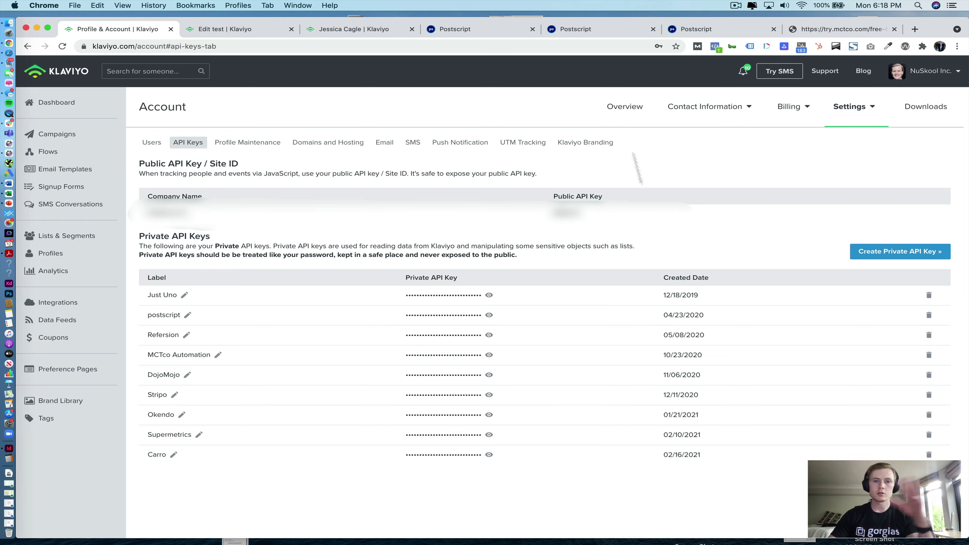
pyautogui.click(509, 31)
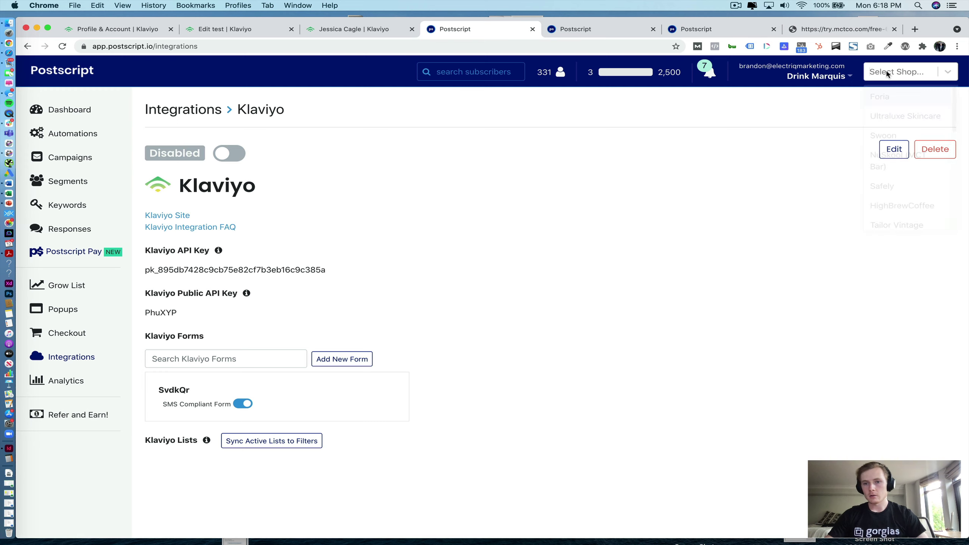
# Switch to the NuSkool (MCT Bar) shop and open its Klaviyo integration's forms and lists.
pyautogui.click(900, 72)
pyautogui.scroll(-5, 892, 125)
pyautogui.scroll(5, 892, 126)
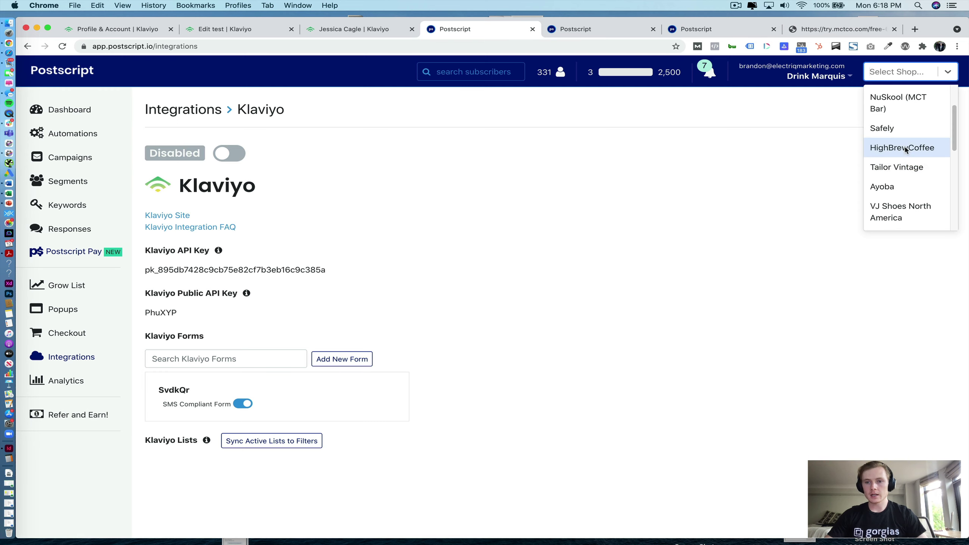
pyautogui.click(900, 106)
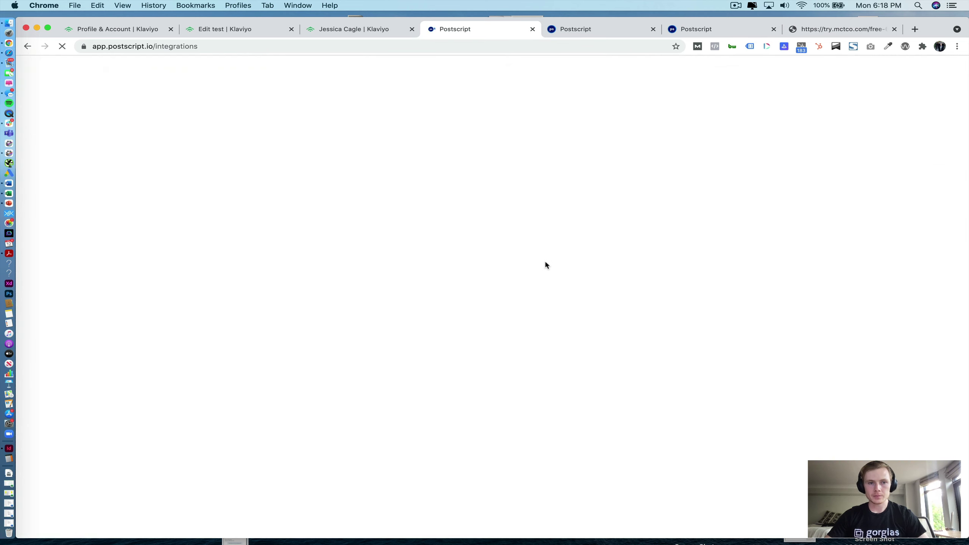
pyautogui.click(384, 236)
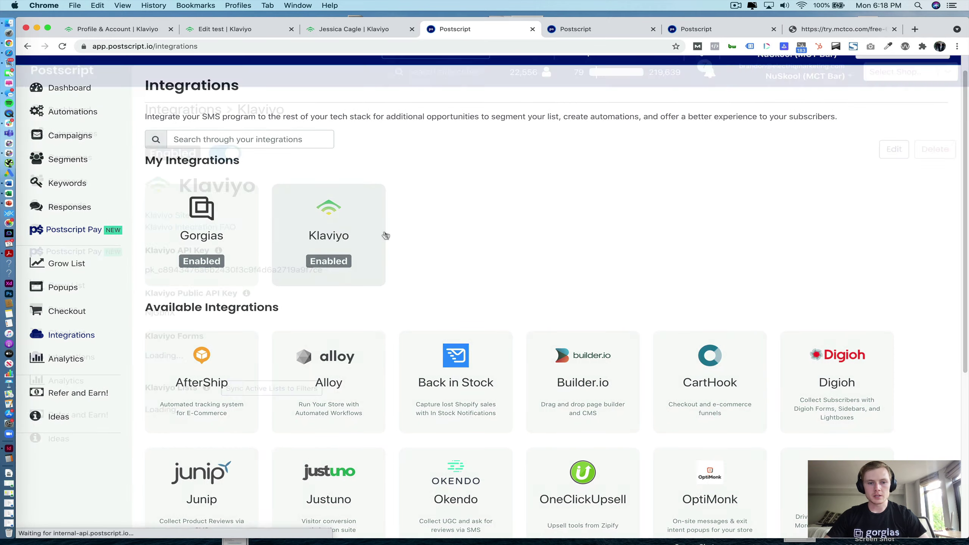
pyautogui.scroll(-3, 461, 252)
pyautogui.scroll(-10, 587, 204)
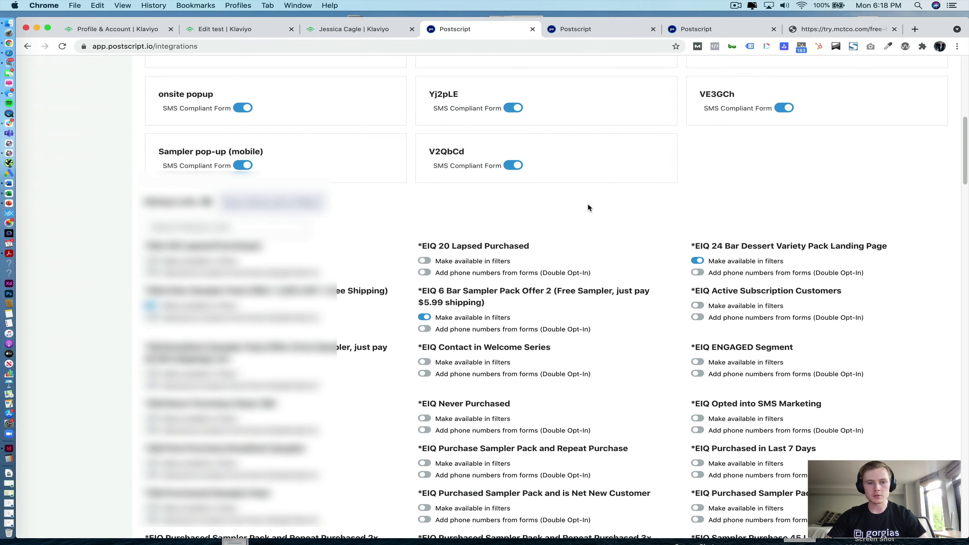
pyautogui.scroll(3, 570, 221)
pyautogui.scroll(-2, 570, 221)
pyautogui.scroll(2, 569, 219)
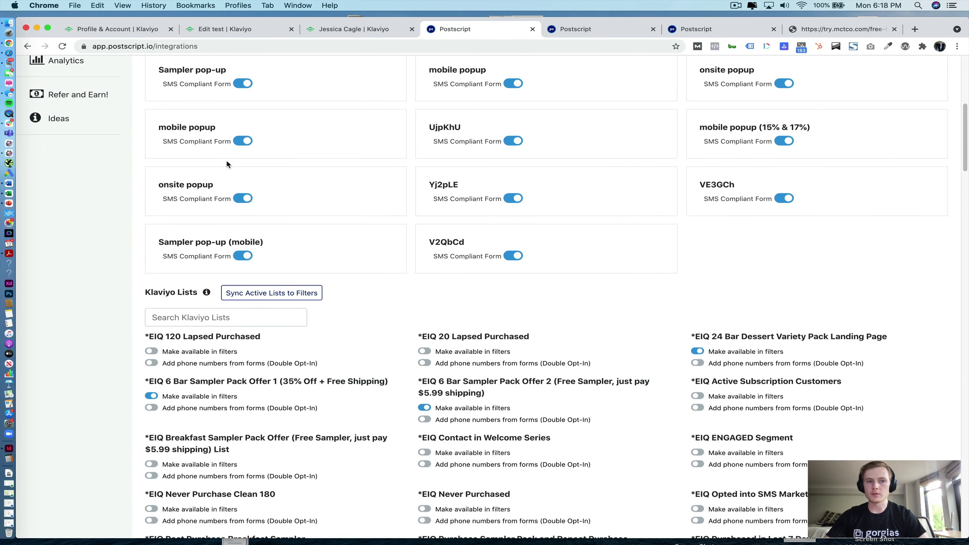
pyautogui.scroll(2, 227, 160)
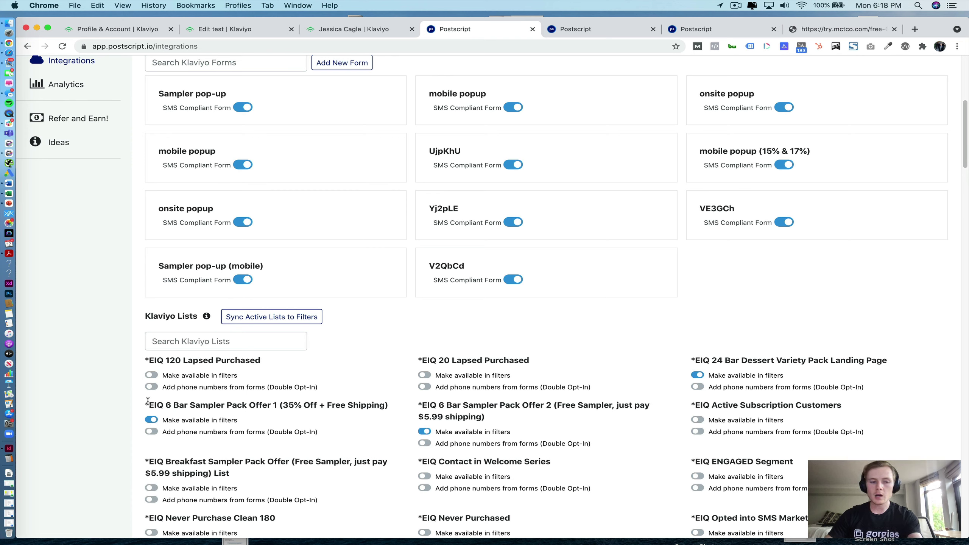
# Highlight the *EIQ 6 Bar Sampler Pack Offer 1 list name among the Klaviyo Lists.
pyautogui.moveTo(147, 402); pyautogui.dragTo(397, 406)
pyautogui.click(145, 407)
pyautogui.click(398, 407)
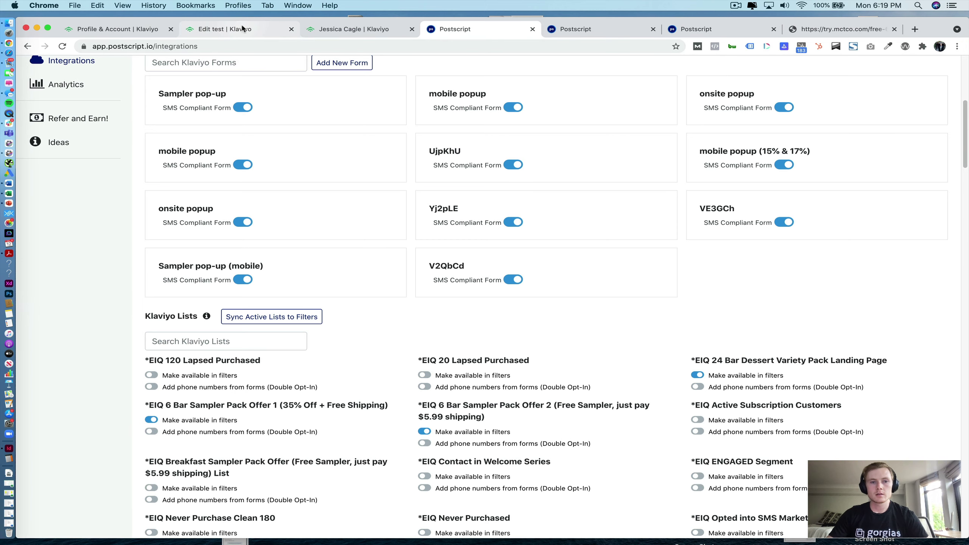
# Open Klaviyo Signup Forms in a new tab and load the draft 'test' form in the editor.
pyautogui.click(316, 30)
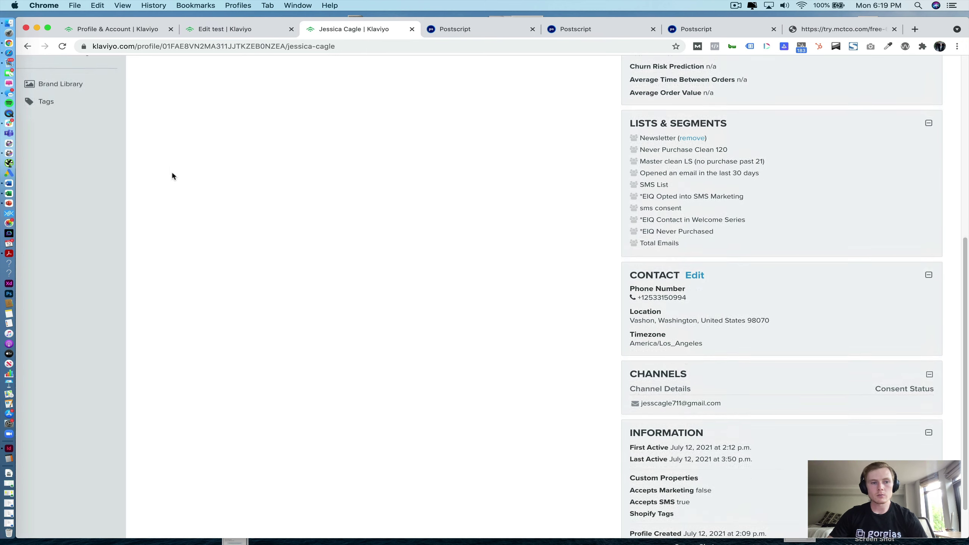
pyautogui.scroll(7, 172, 175)
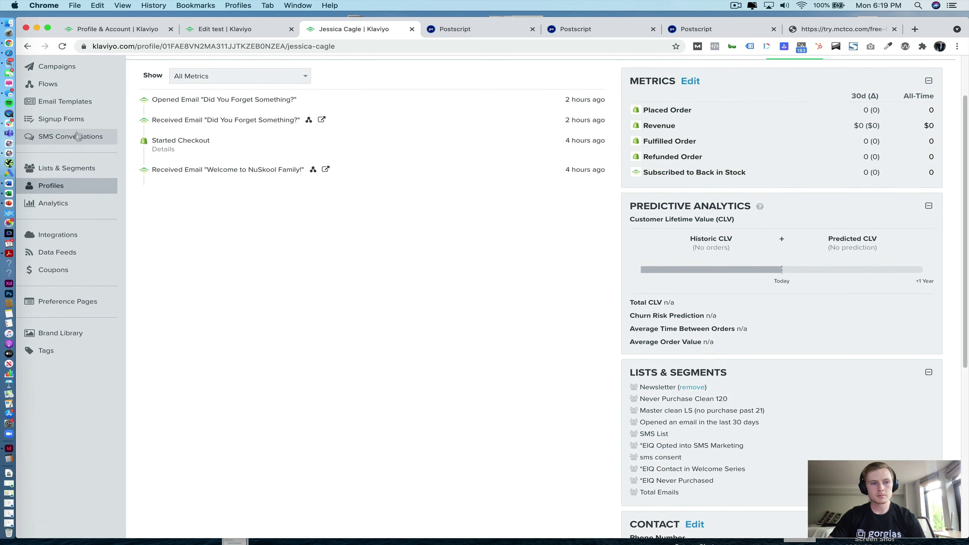
pyautogui.keyDown('super'); pyautogui.click(72, 119); pyautogui.keyUp('super')
pyautogui.click(412, 32)
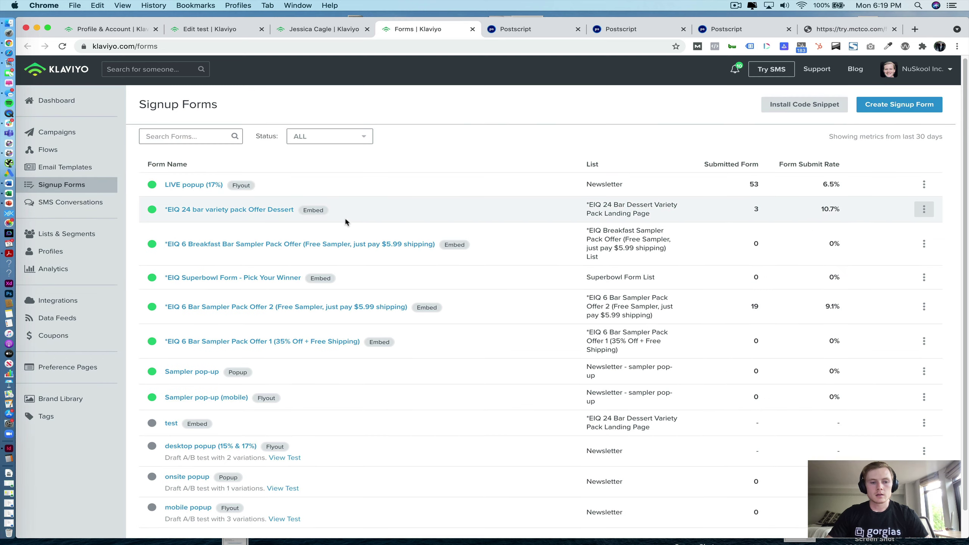
pyautogui.click(171, 423)
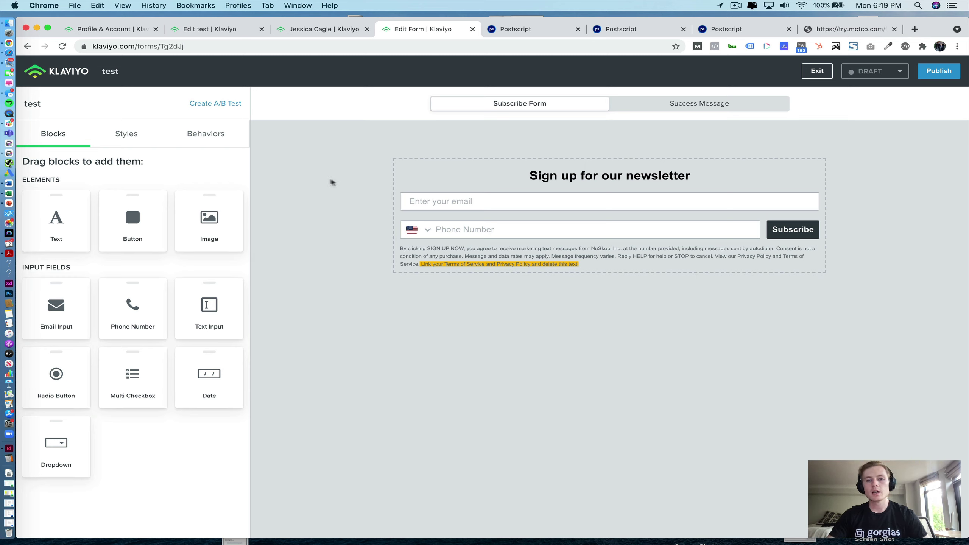
# Try the Phone Number field's SMS consent options, leaving it on 'Do not collect'.
pyautogui.click(483, 239)
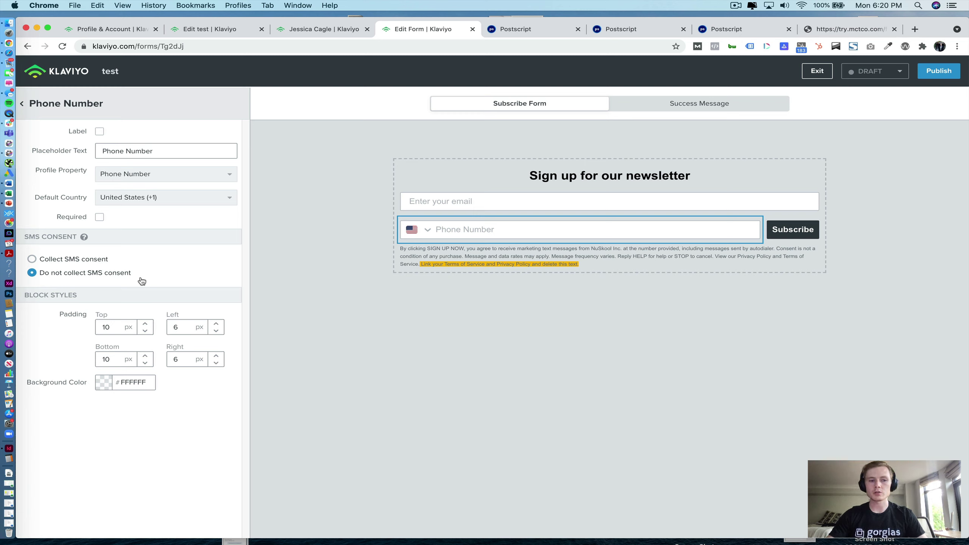
pyautogui.click(35, 260)
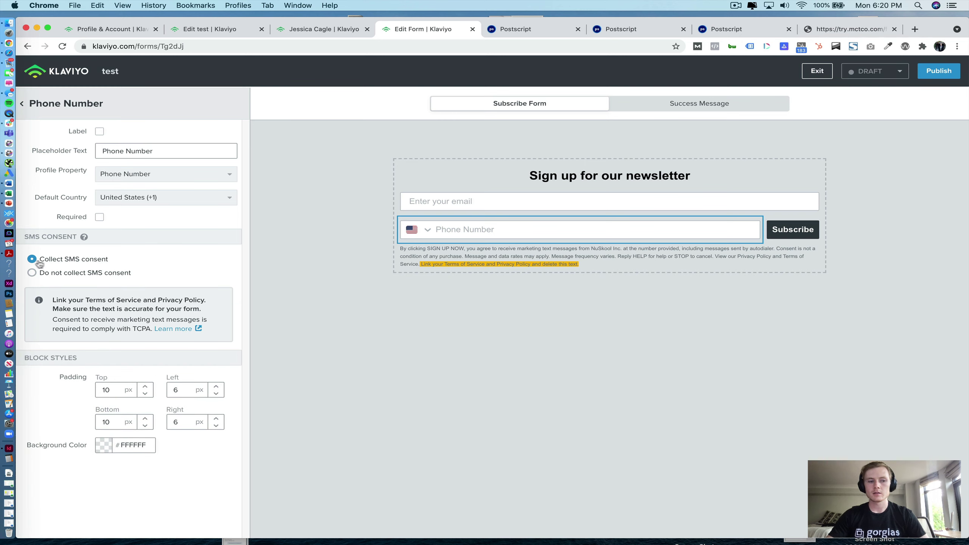
pyautogui.click(64, 275)
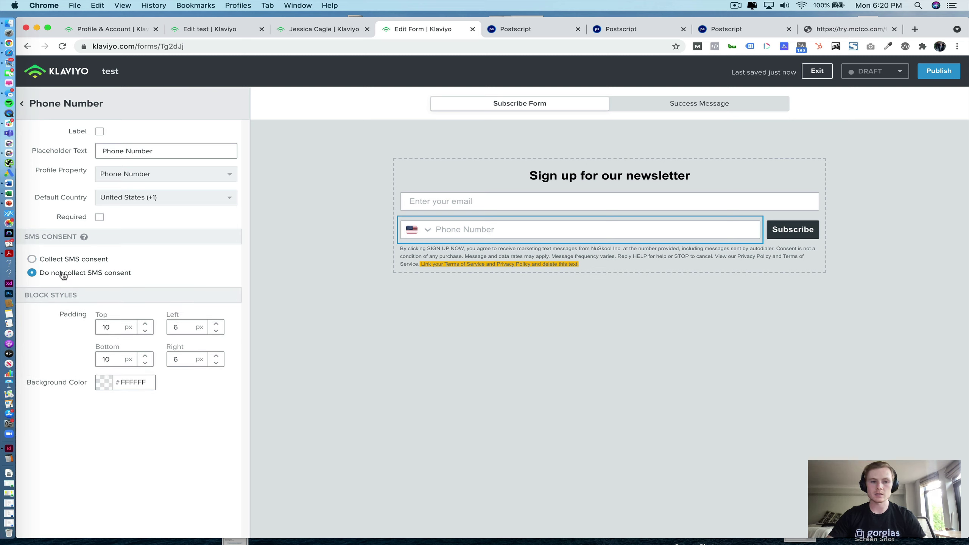
pyautogui.click(425, 258)
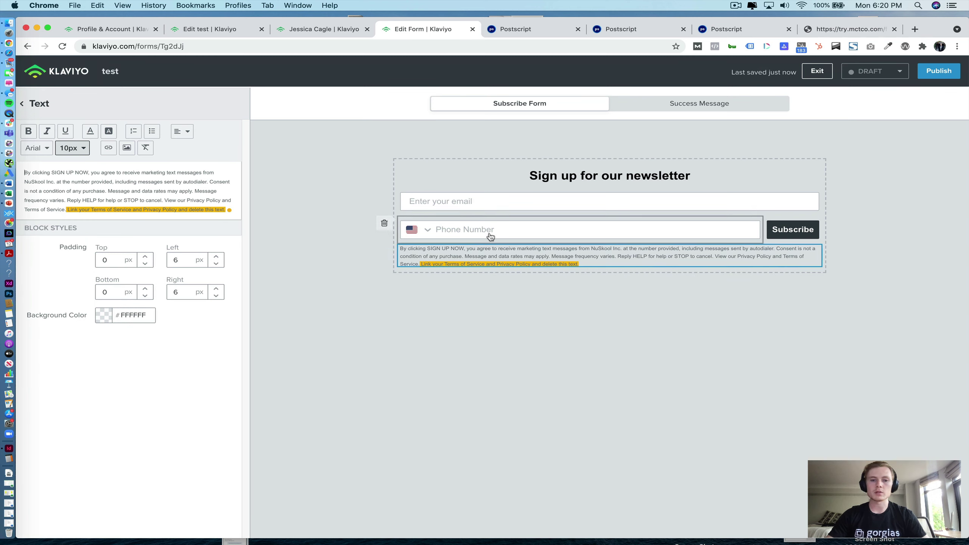
pyautogui.click(467, 237)
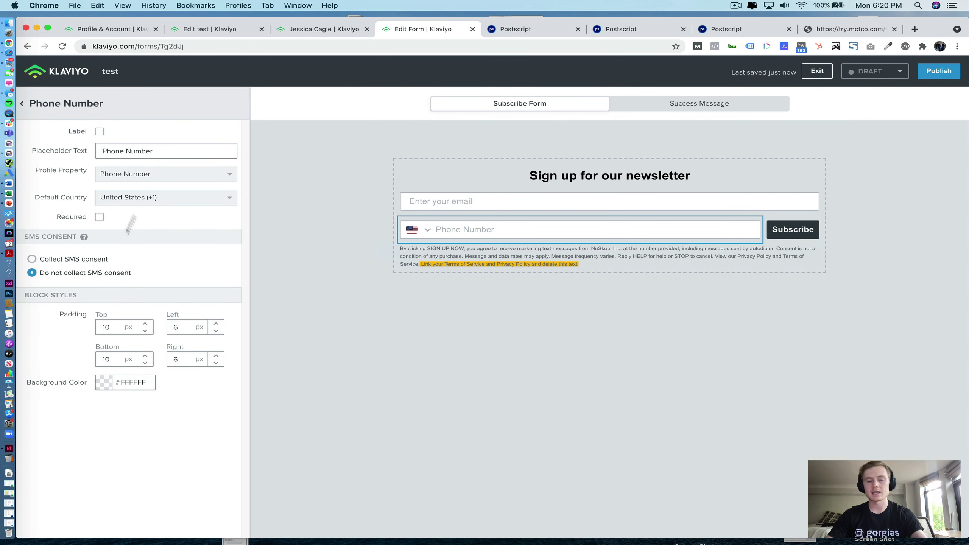
# Select the form ID Tg2dJj in the page address for copying.
pyautogui.click(176, 49)
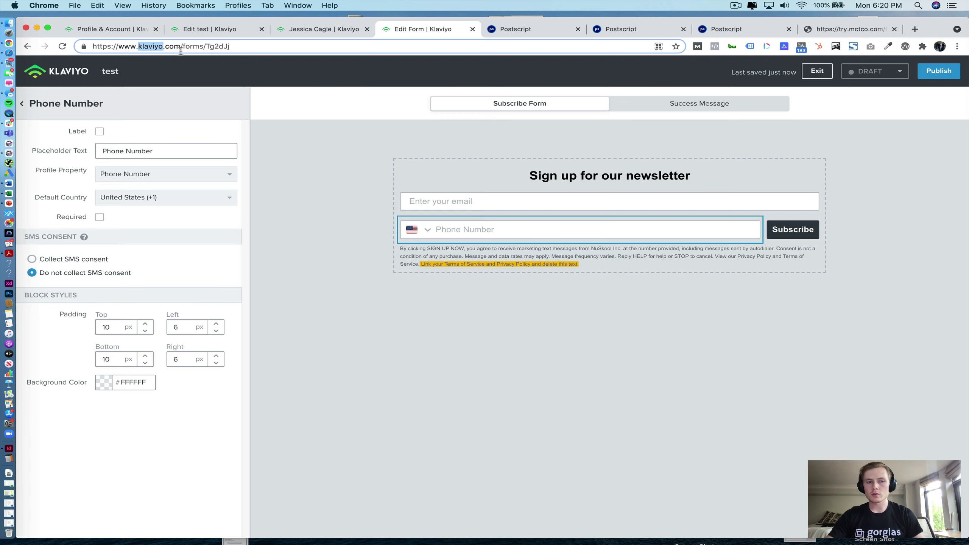
pyautogui.doubleClick(216, 47)
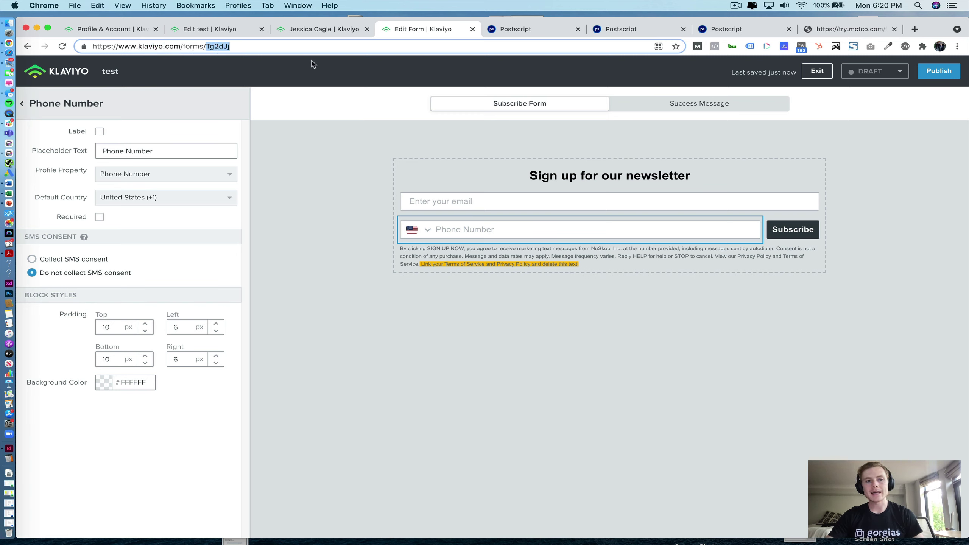
pyautogui.click(206, 46)
pyautogui.moveTo(206, 46); pyautogui.dragTo(259, 45)
pyautogui.press('super+c')
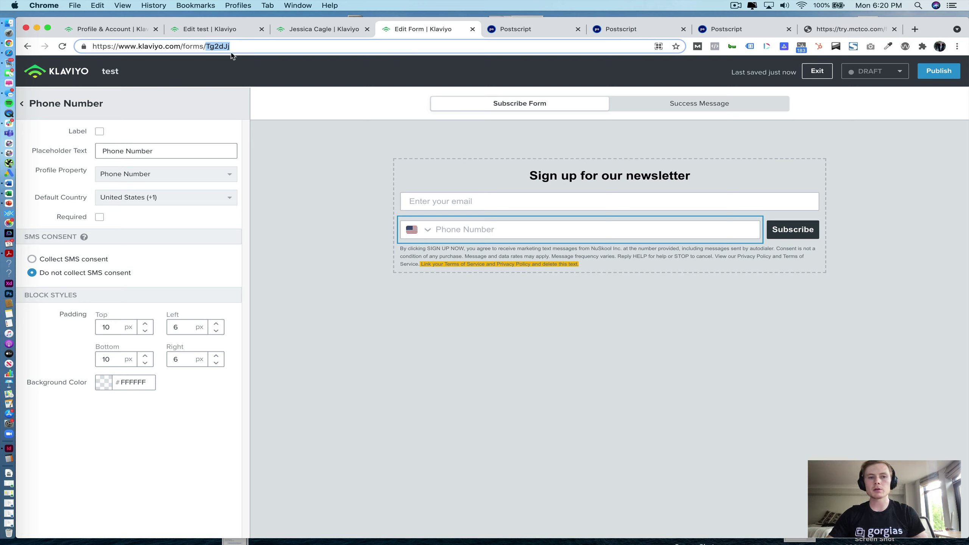
# Paste form ID Tg2dJj into Postscript's Add New Form dialog, then close it without adding.
pyautogui.click(512, 29)
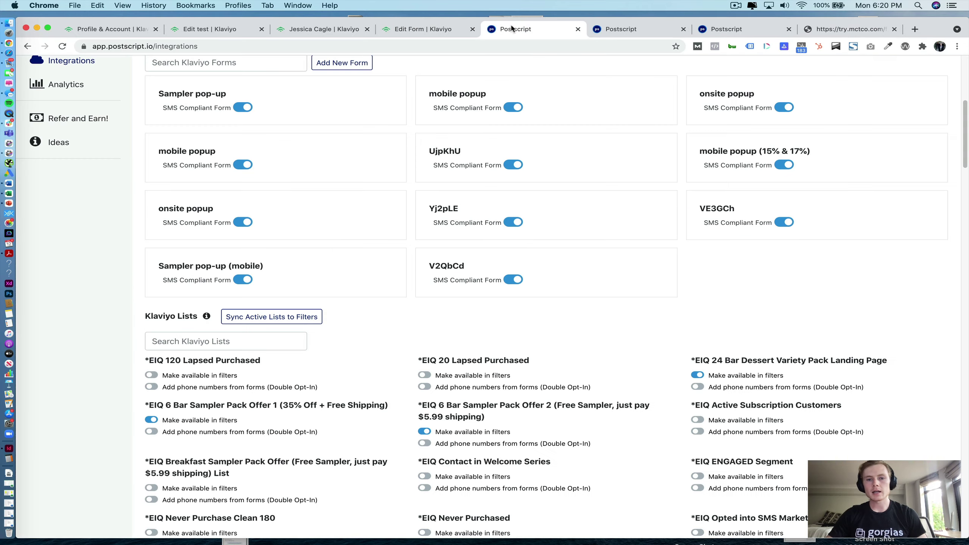
pyautogui.click(343, 64)
pyautogui.click(442, 156)
pyautogui.press('super+v')
pyautogui.press('super+a')
pyautogui.click(425, 158)
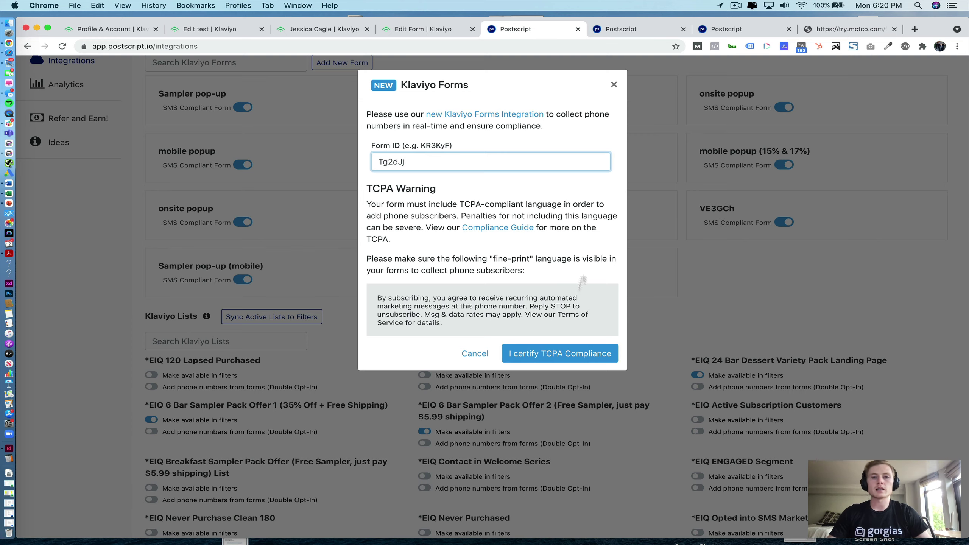
pyautogui.click(613, 84)
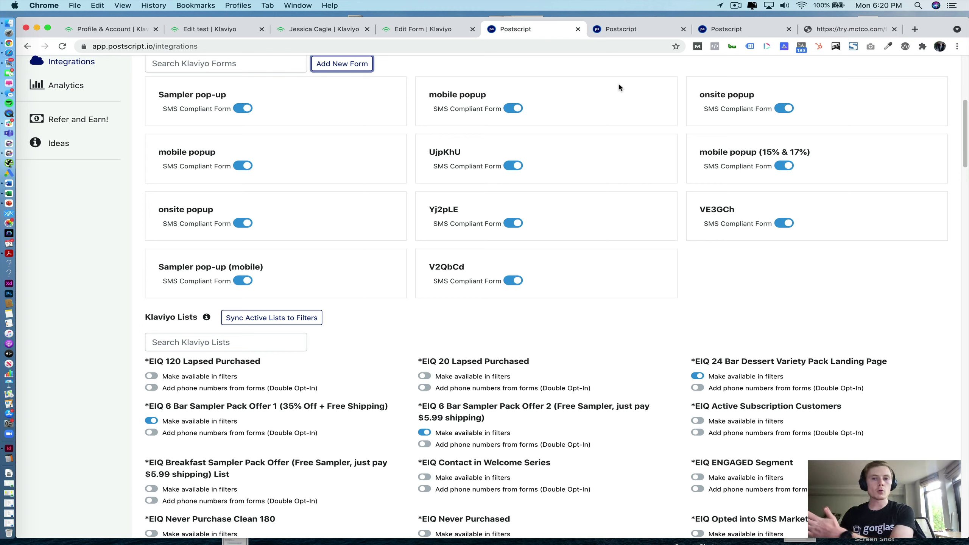
# Inspect the landing page's prefilled phone number, then glance at the Free Sampler (Klaviyo) automation.
pyautogui.click(827, 35)
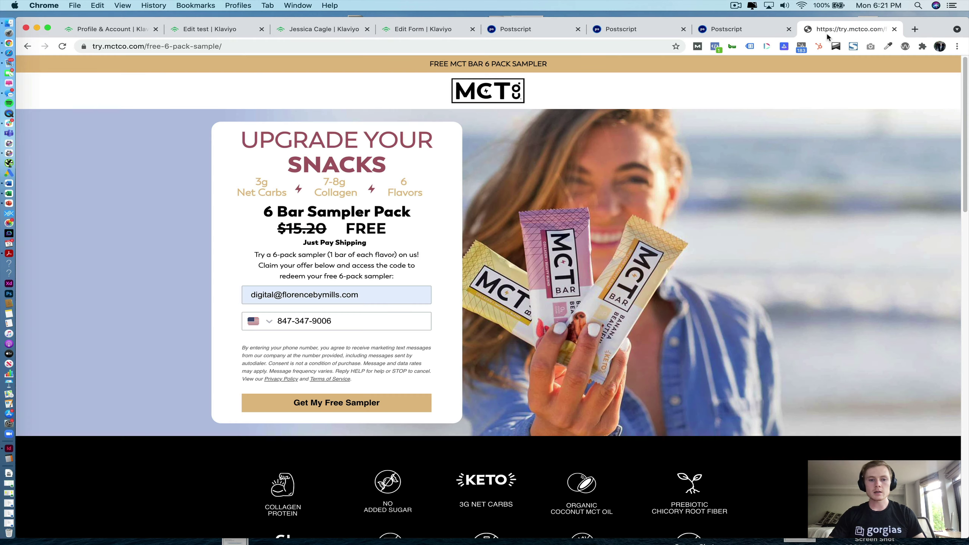
pyautogui.click(359, 320)
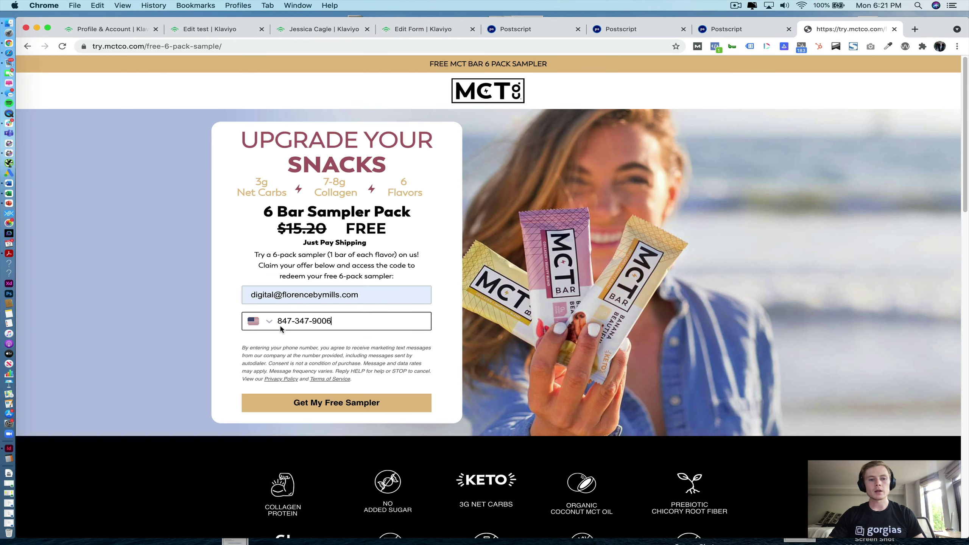
pyautogui.click(341, 308)
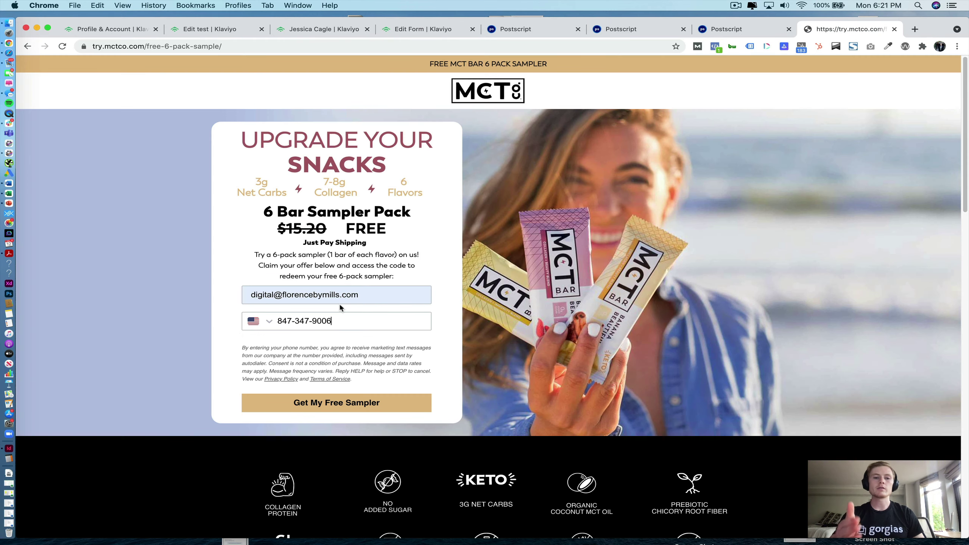
pyautogui.moveTo(327, 325); pyautogui.dragTo(245, 321)
pyautogui.click(219, 338)
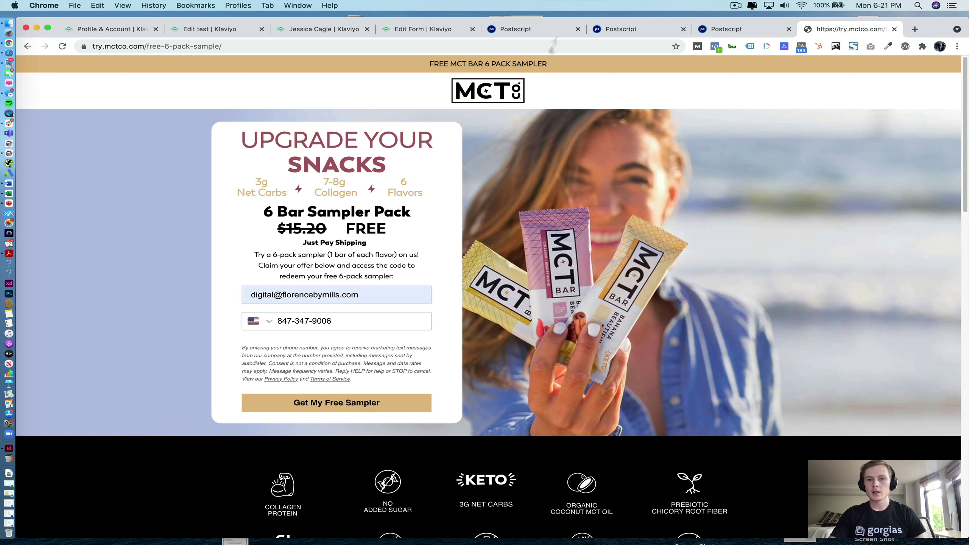
pyautogui.click(610, 32)
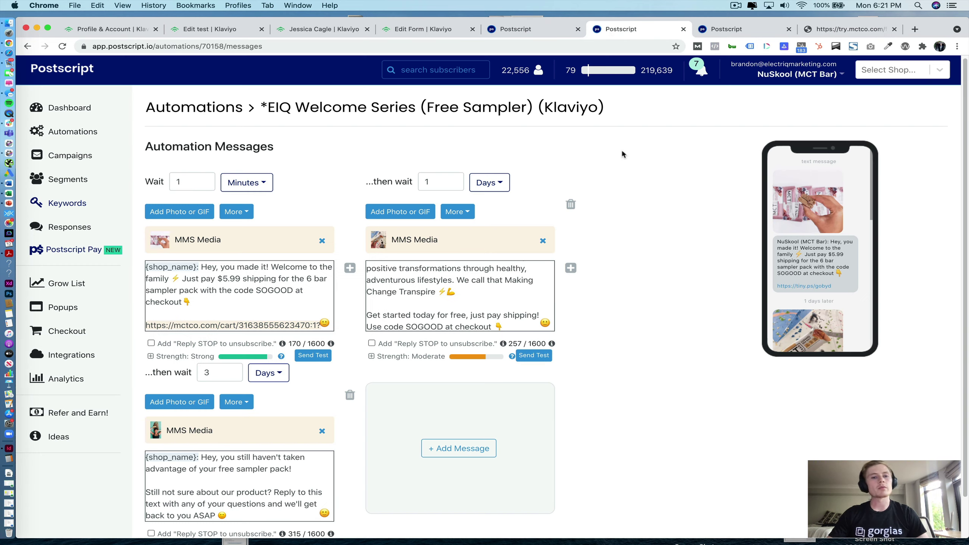
# Test TEXT ME MY FREE SAMPLE in iPhone X preview, cancel Messages, and view the Breakfast Sampler automation.
pyautogui.click(823, 34)
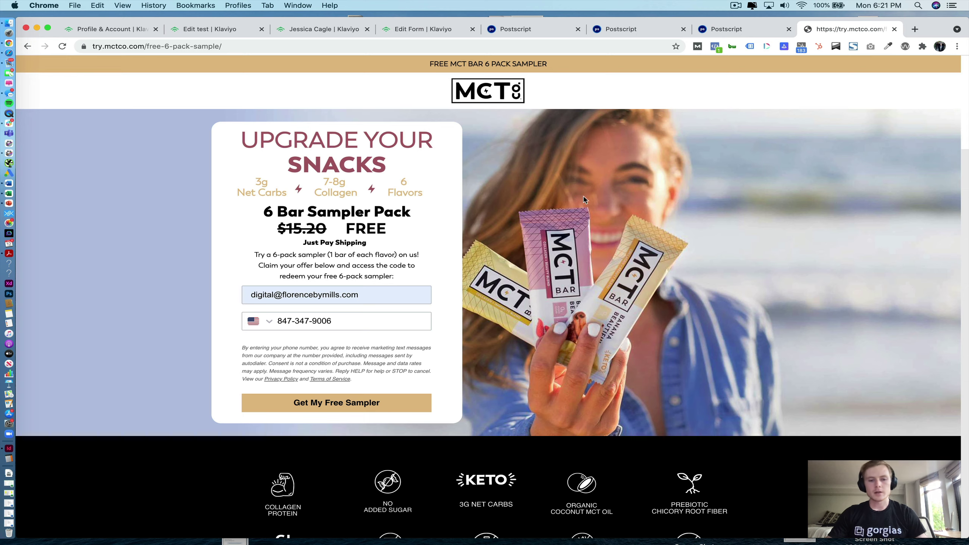
pyautogui.press('super+alt+i')
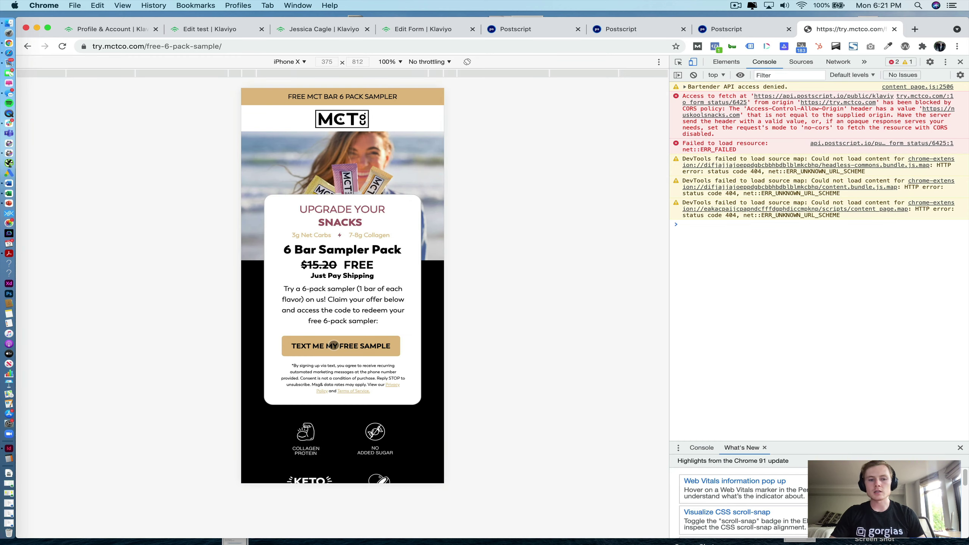
pyautogui.click(333, 346)
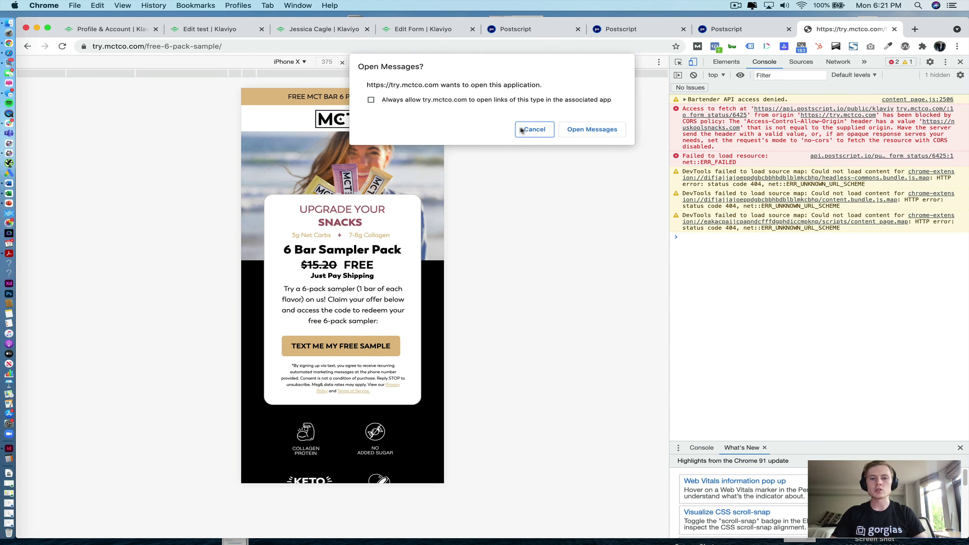
pyautogui.click(534, 129)
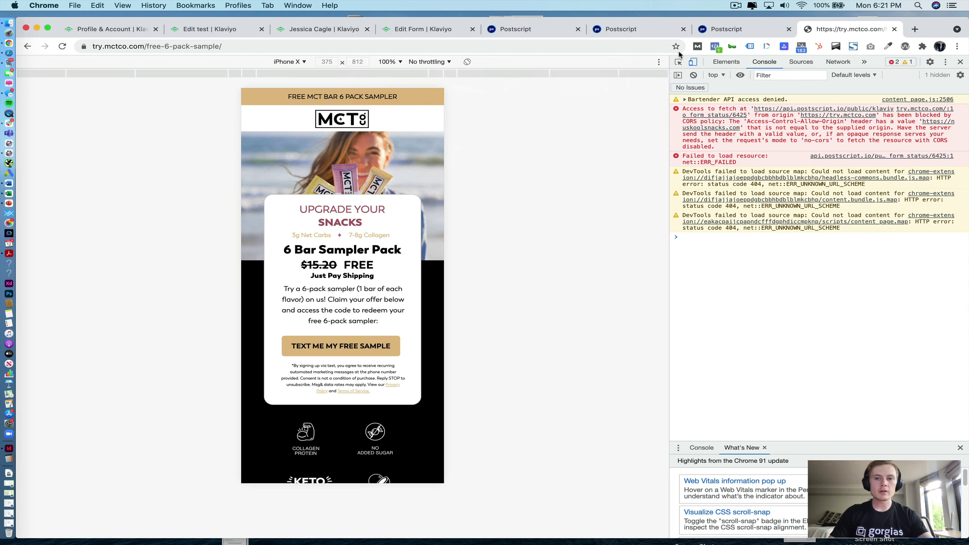
pyautogui.click(721, 31)
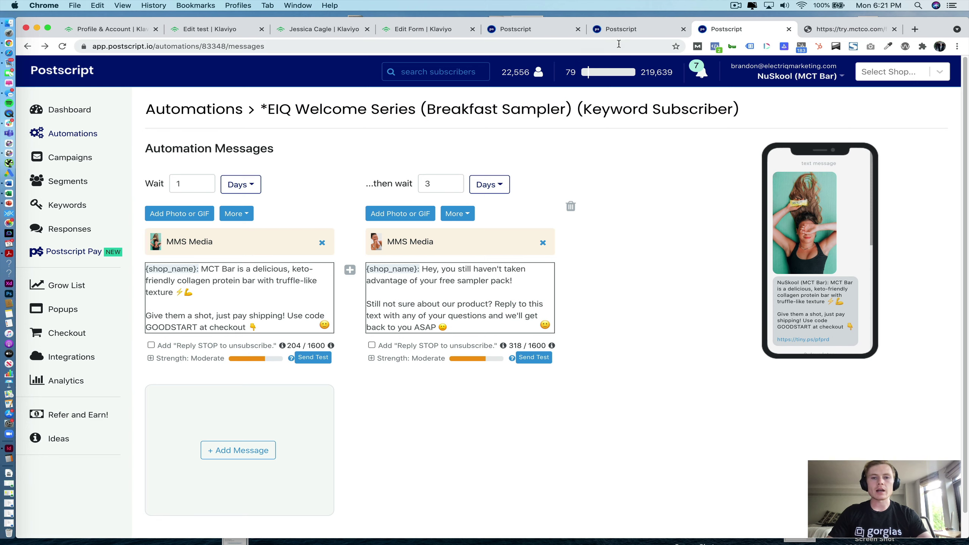
# Review both welcome automations and the FREE6PACK keyword's reply message.
pyautogui.click(631, 30)
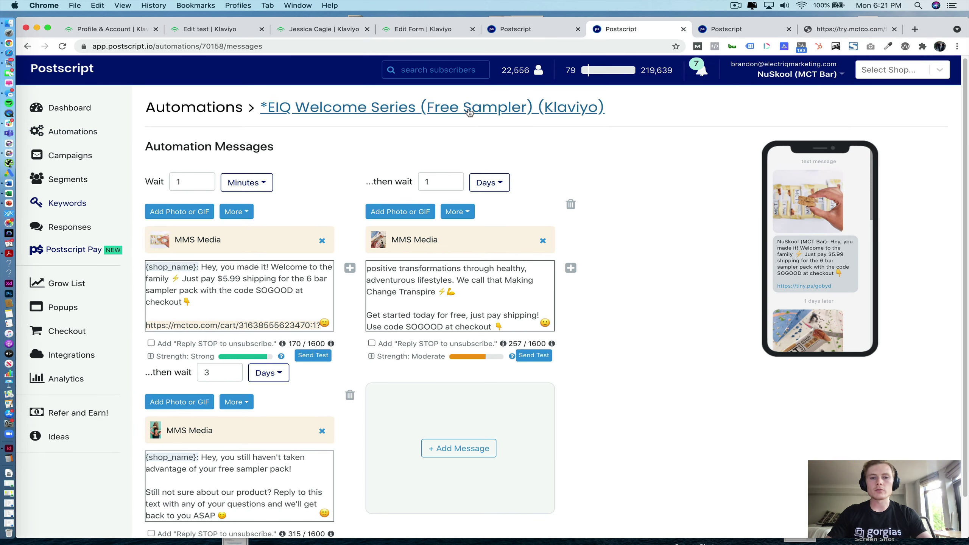
pyautogui.click(725, 30)
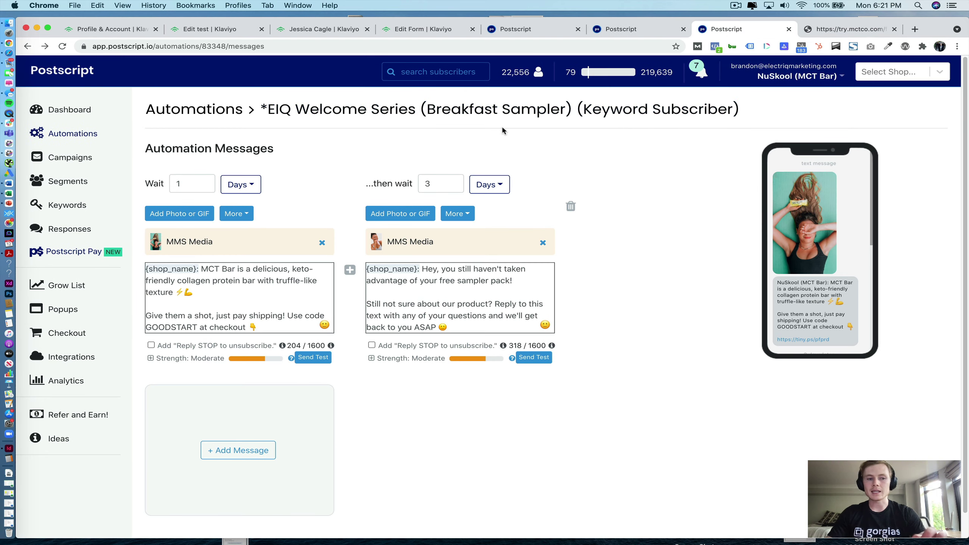
pyautogui.click(84, 203)
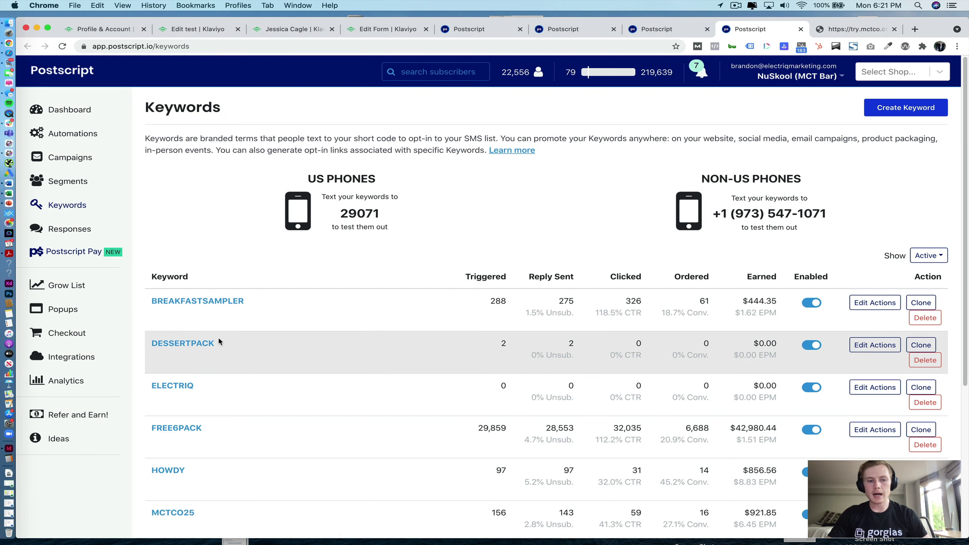
pyautogui.click(171, 426)
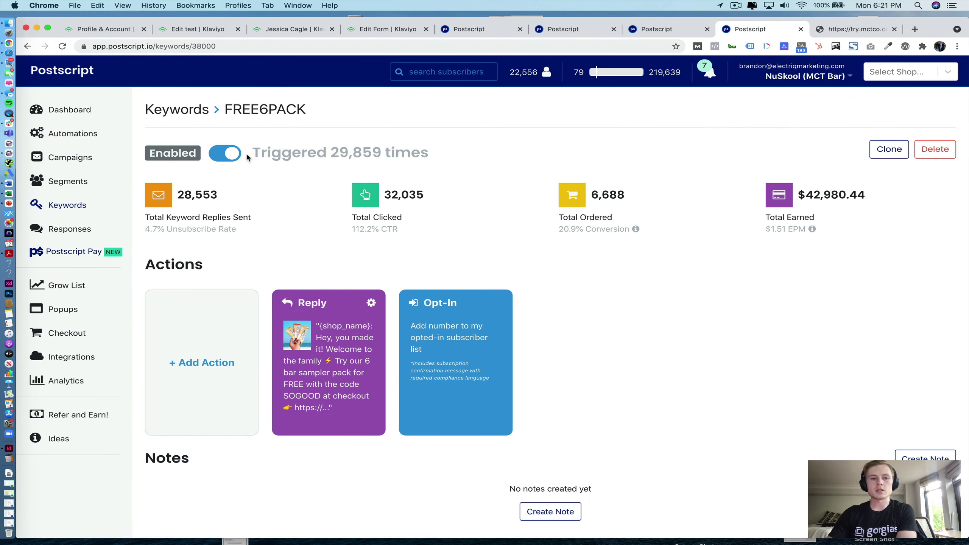
pyautogui.click(320, 321)
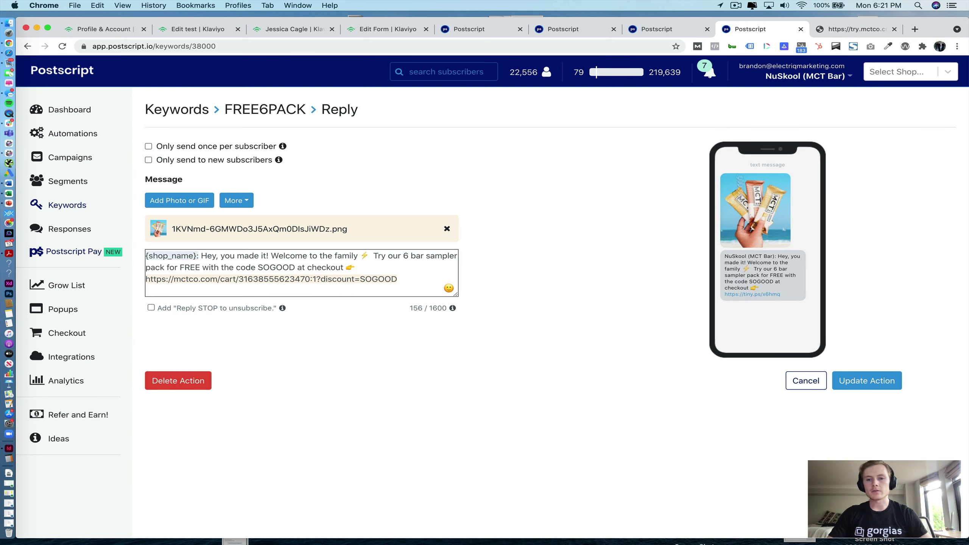
# Compare the Breakfast Sampler and Free Sampler automations, scrolling through the Free Sampler messages.
pyautogui.click(660, 31)
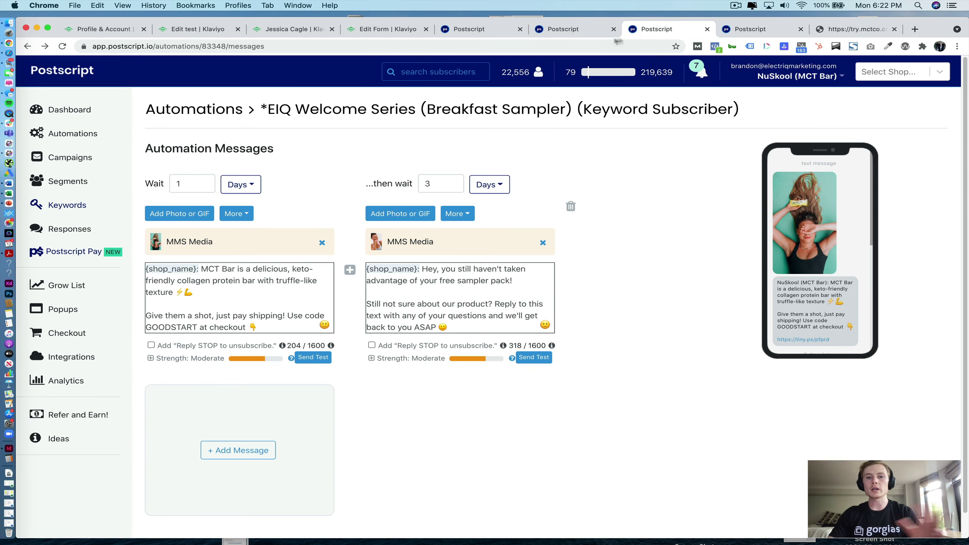
pyautogui.click(595, 31)
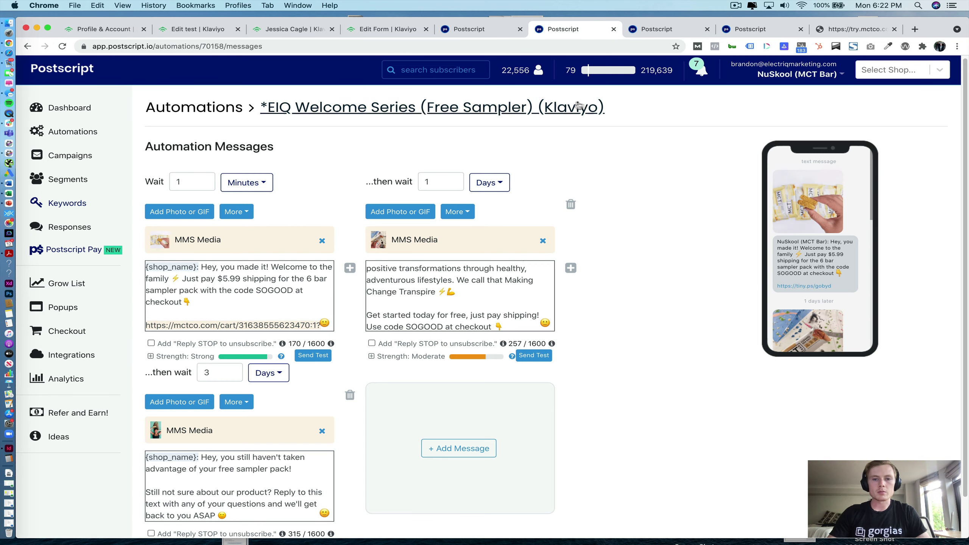
pyautogui.hotkey('ctrl', 'Tab')
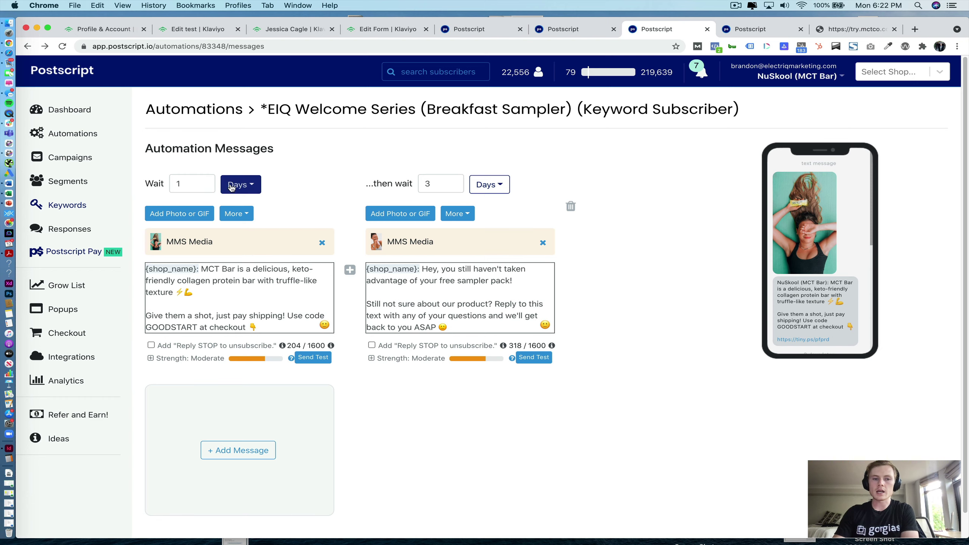
pyautogui.click(560, 29)
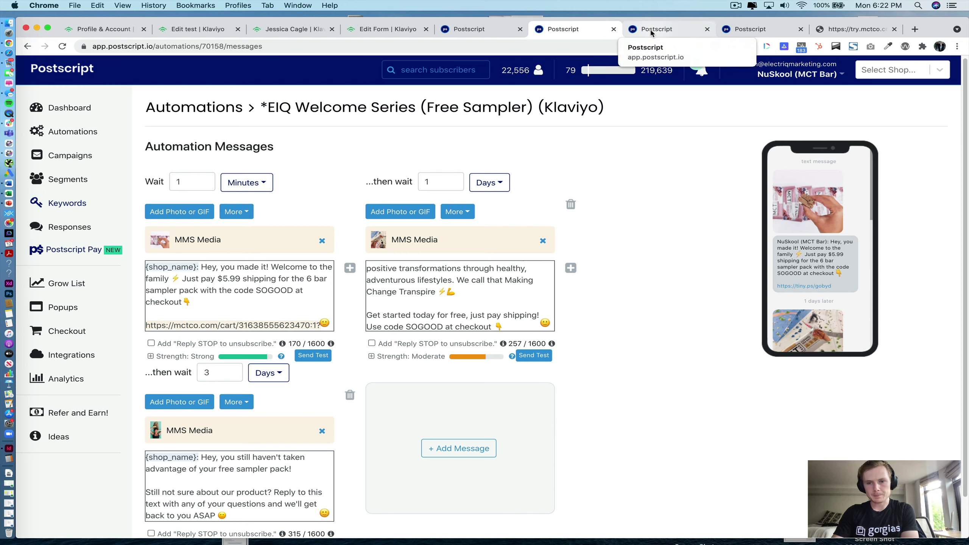
pyautogui.scroll(-2, 657, 196)
pyautogui.scroll(-1, 653, 217)
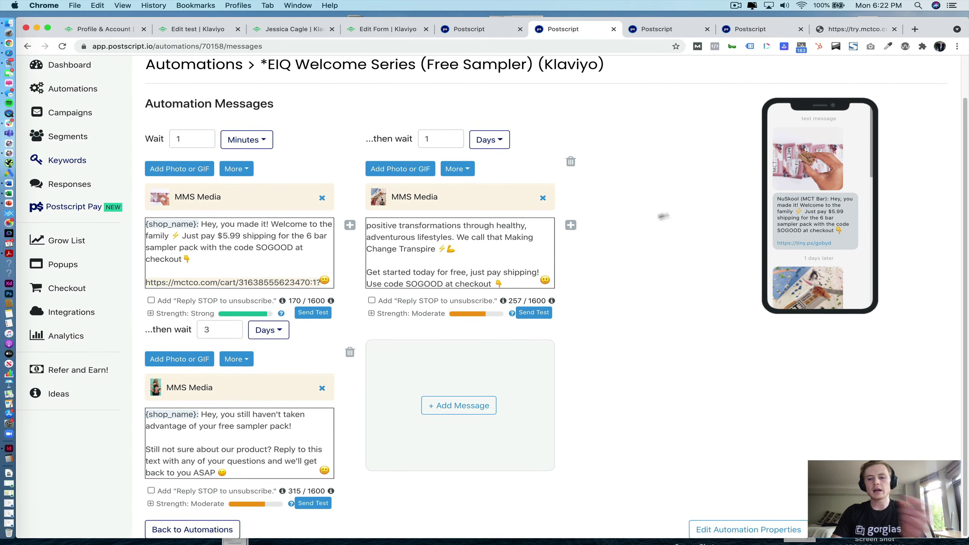
# Check the Free Sampler automation's trigger options unchanged and cross-check the form ID in Klaviyo's editor.
pyautogui.click(746, 528)
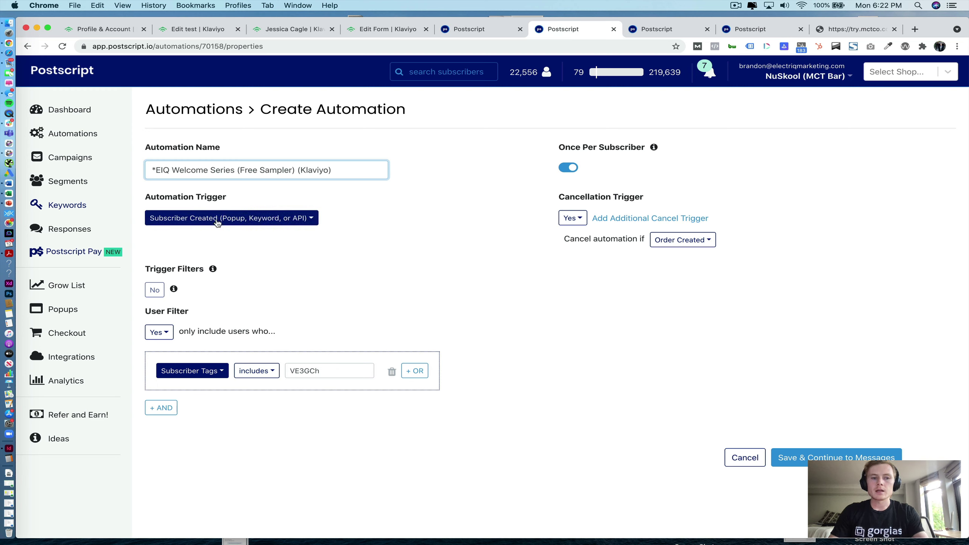
pyautogui.click(218, 222)
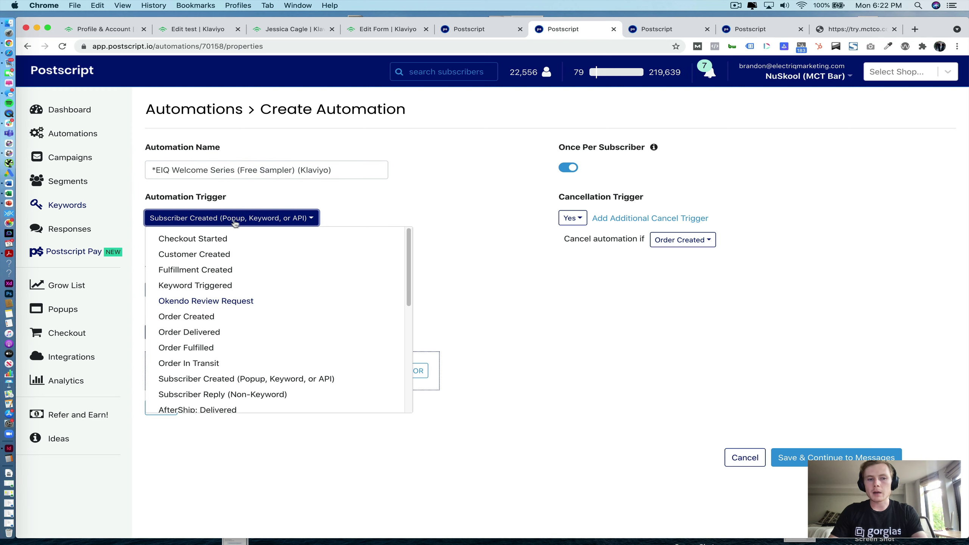
pyautogui.click(379, 210)
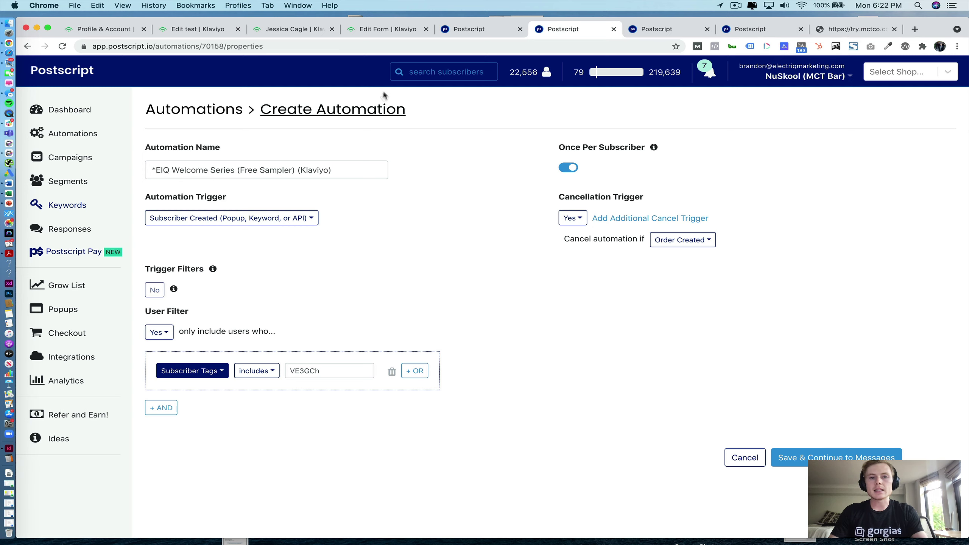
pyautogui.click(393, 31)
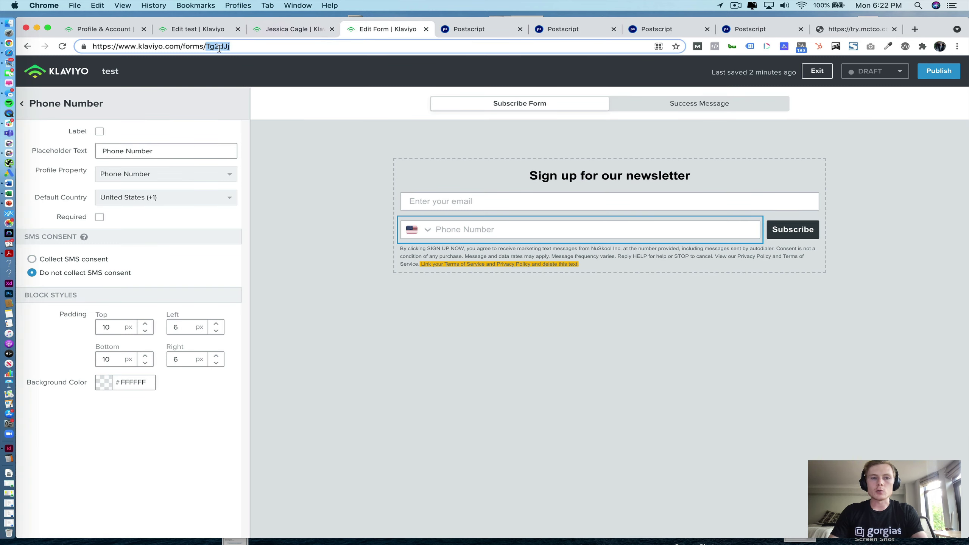
pyautogui.click(554, 25)
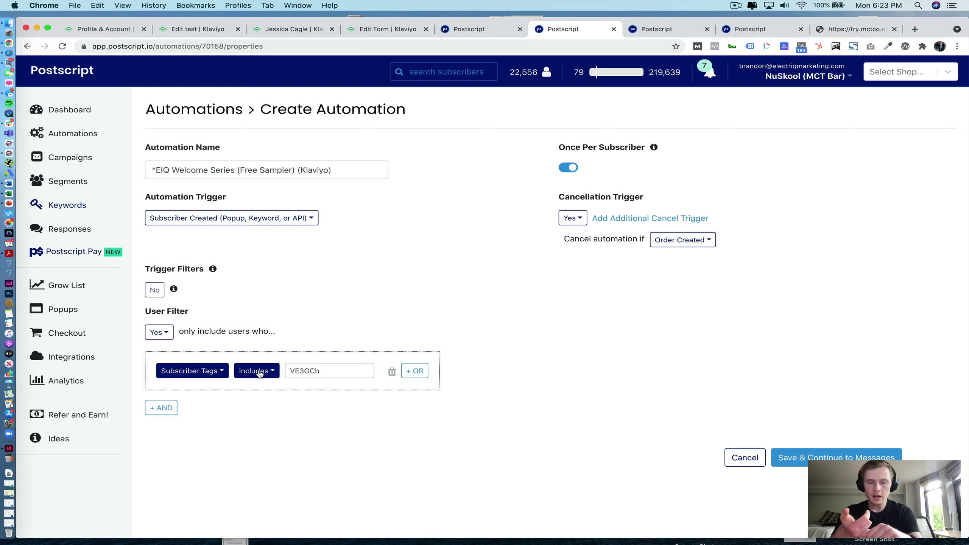
# Confirm the *EIQ Opted into SMS Marketing segment's rule is Accepts SMS is true, then return to its 7,975 members.
pyautogui.click(260, 30)
pyautogui.scroll(3, 252, 244)
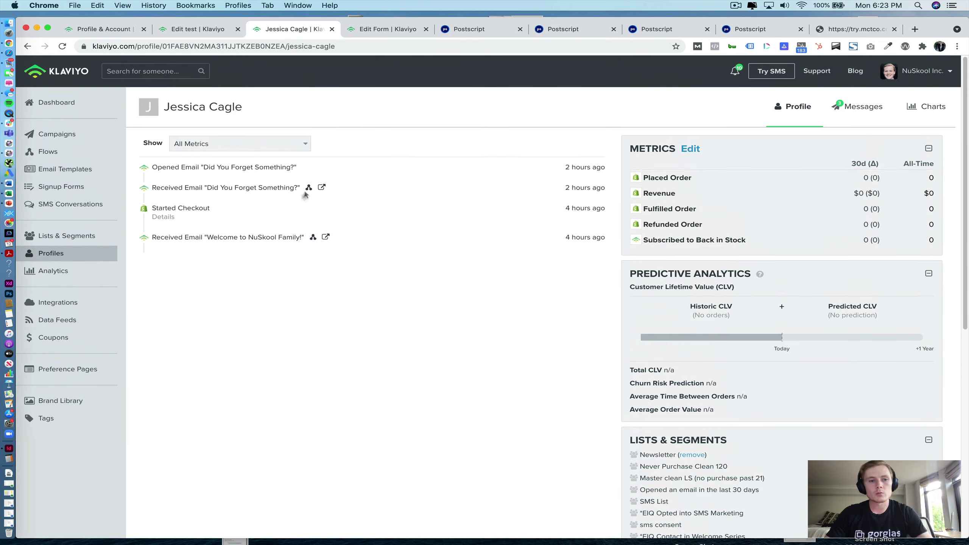
pyautogui.press('super+bracketleft')
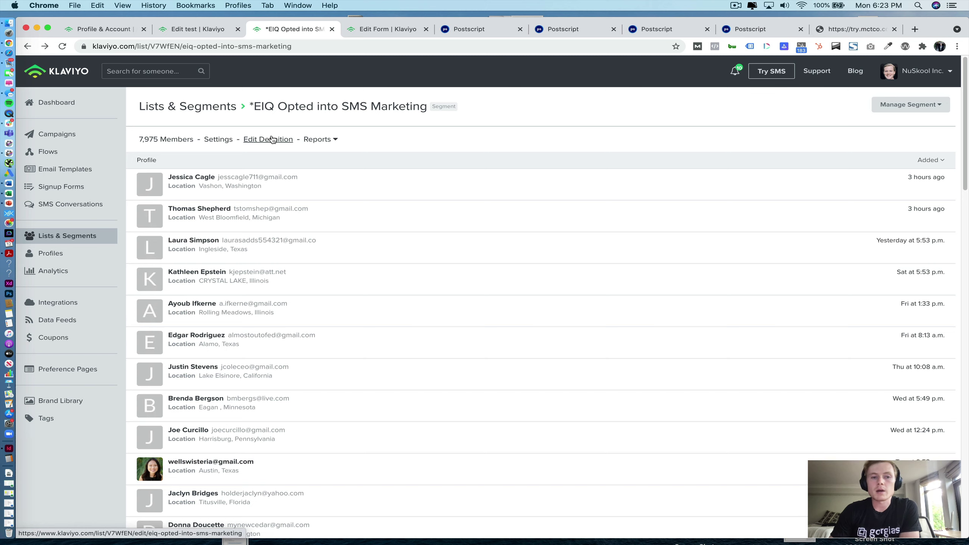
pyautogui.click(271, 138)
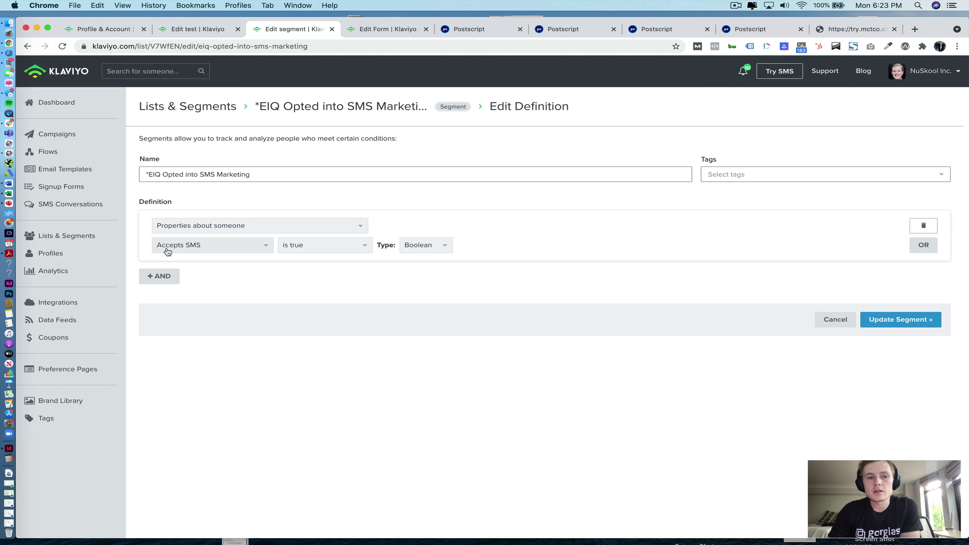
pyautogui.click(351, 107)
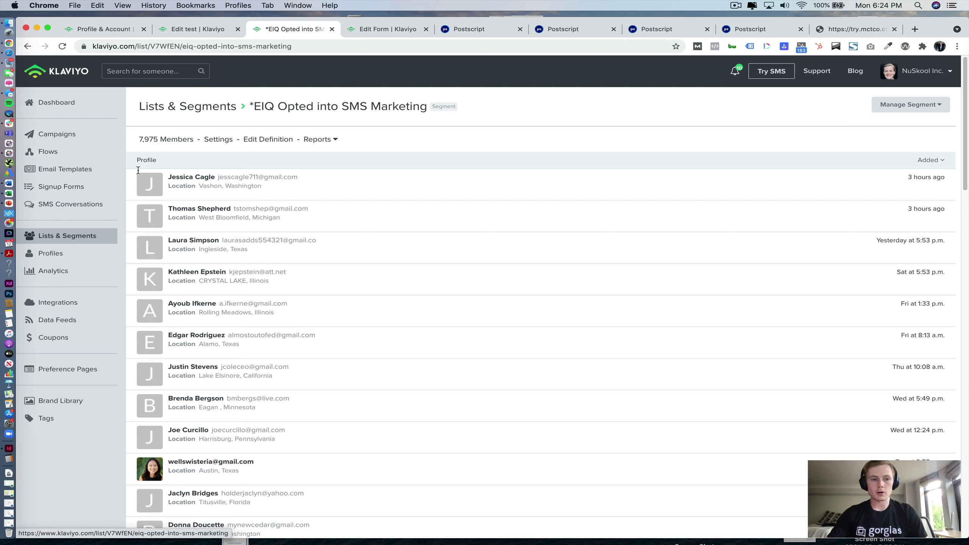
# Open the test email's red $5-off SMS opt-in link block for editing.
pyautogui.click(207, 33)
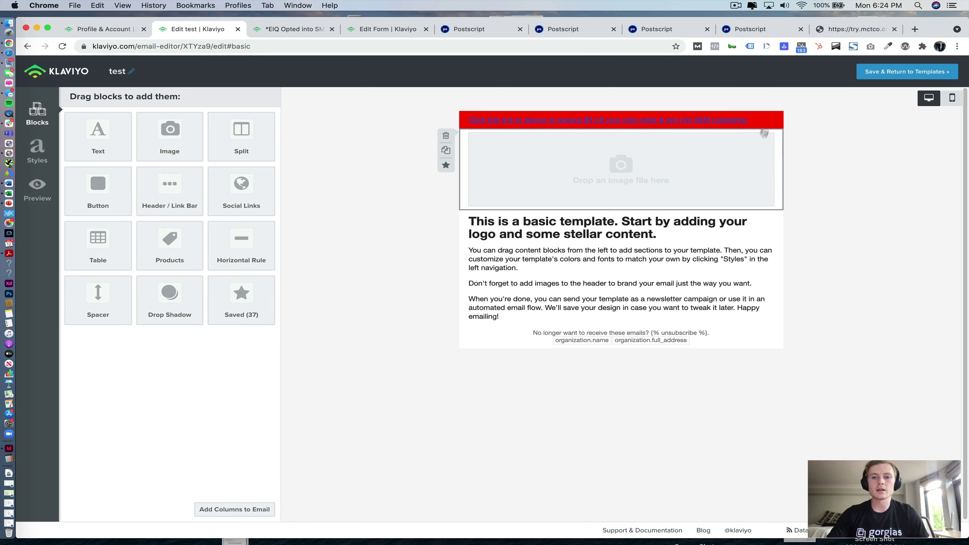
pyautogui.click(688, 119)
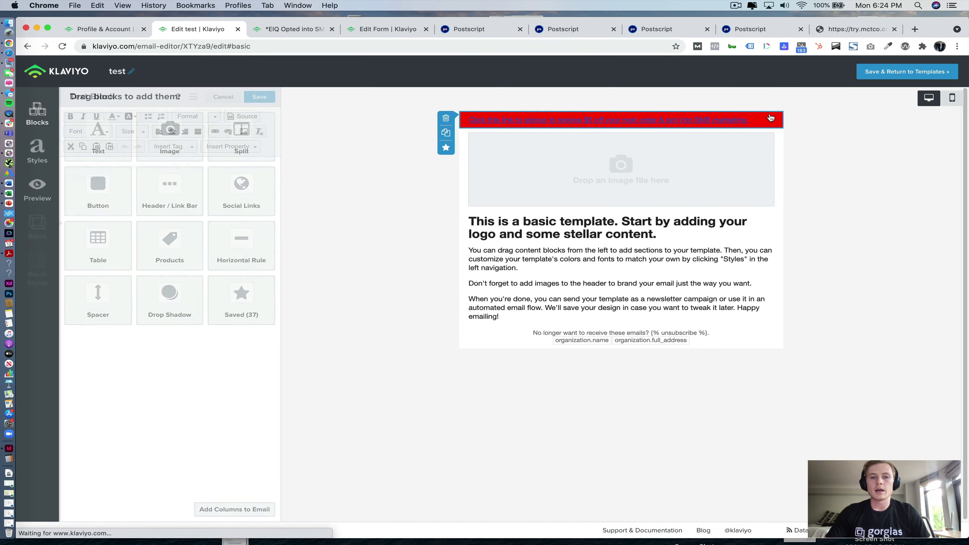
pyautogui.click(303, 31)
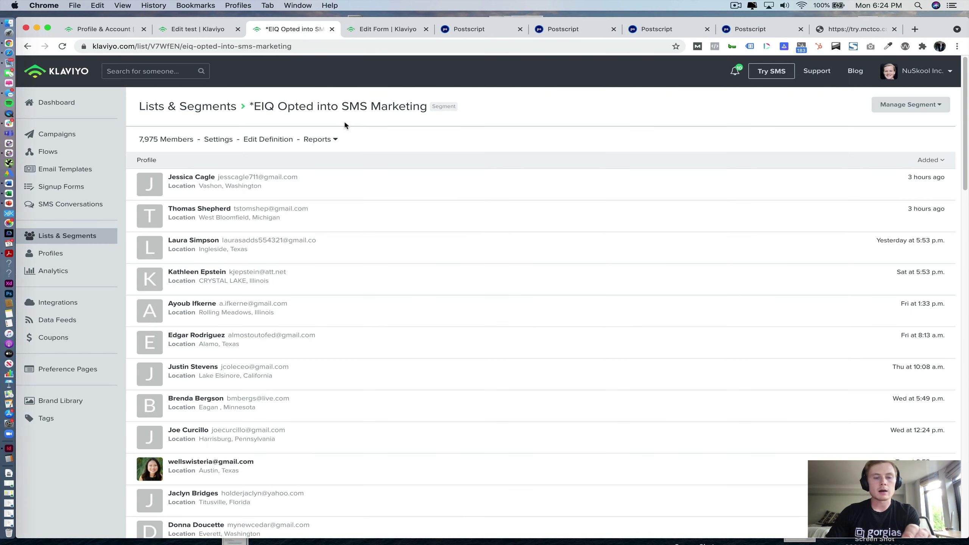
pyautogui.click(367, 30)
# Check a subscriber profile's Accepts SMS true property, then go back to the test email.
pyautogui.click(326, 28)
pyautogui.click(190, 178)
pyautogui.scroll(-10, 763, 346)
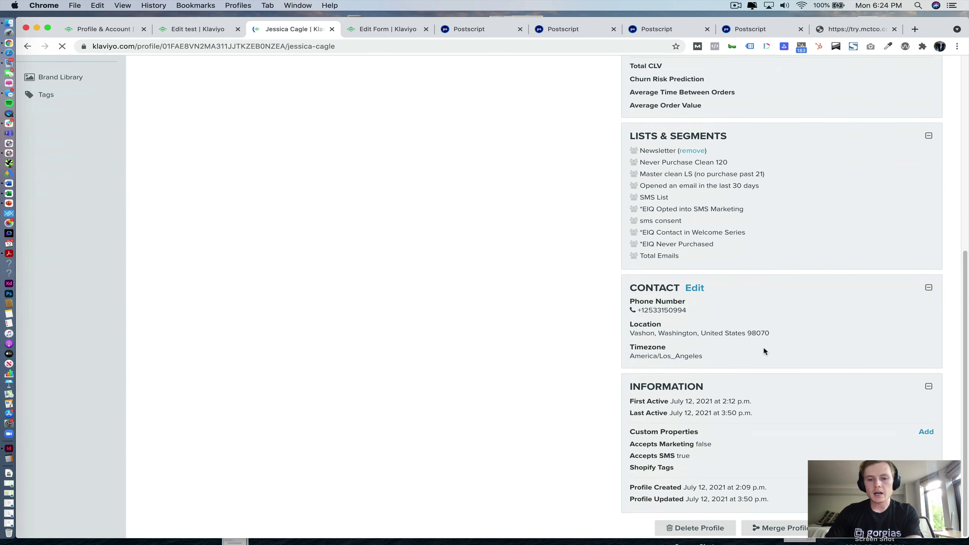
pyautogui.scroll(-1, 673, 473)
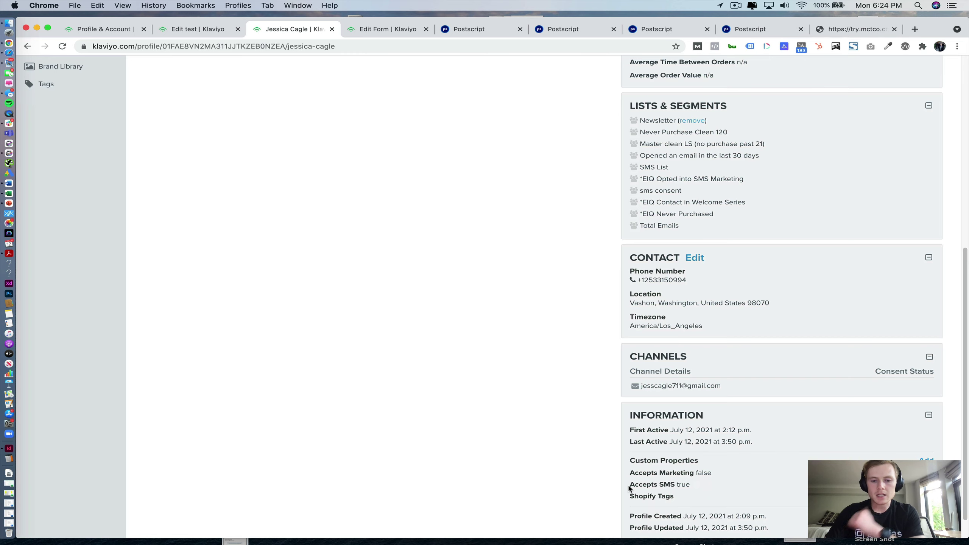
pyautogui.moveTo(628, 488); pyautogui.dragTo(689, 486)
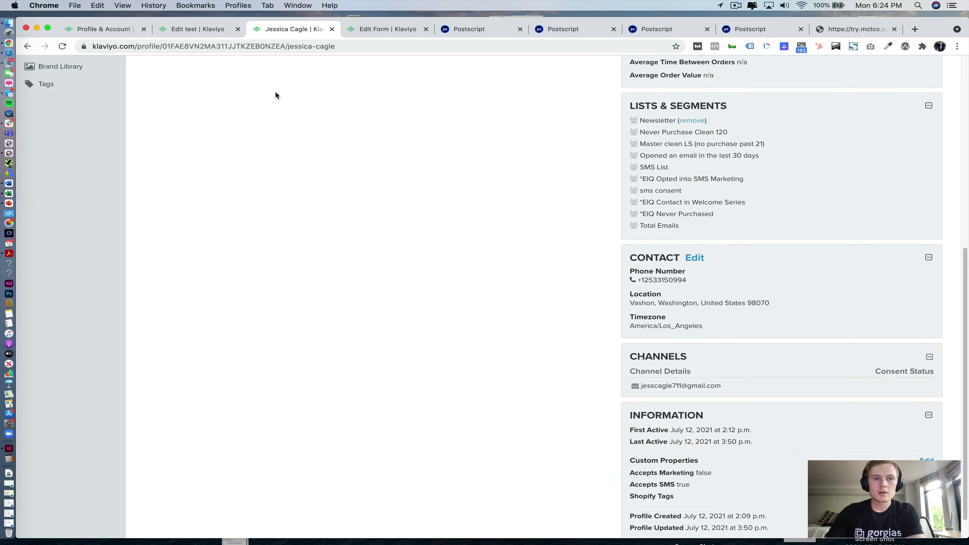
pyautogui.click(205, 30)
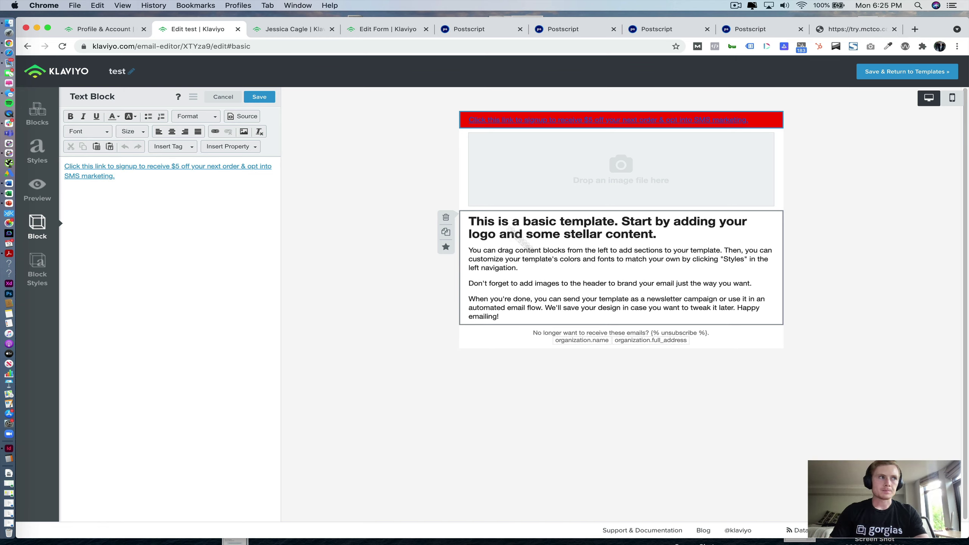
pyautogui.press('super+shift+4')
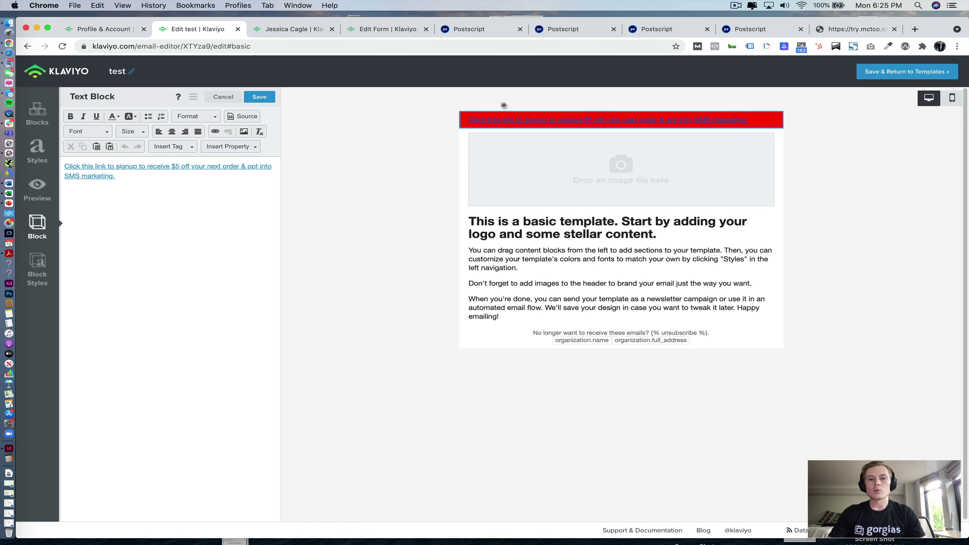
# Keep the block's display condition person|lookup:'Accepts SMS' = 0 turned On and save it.
pyautogui.click(179, 99)
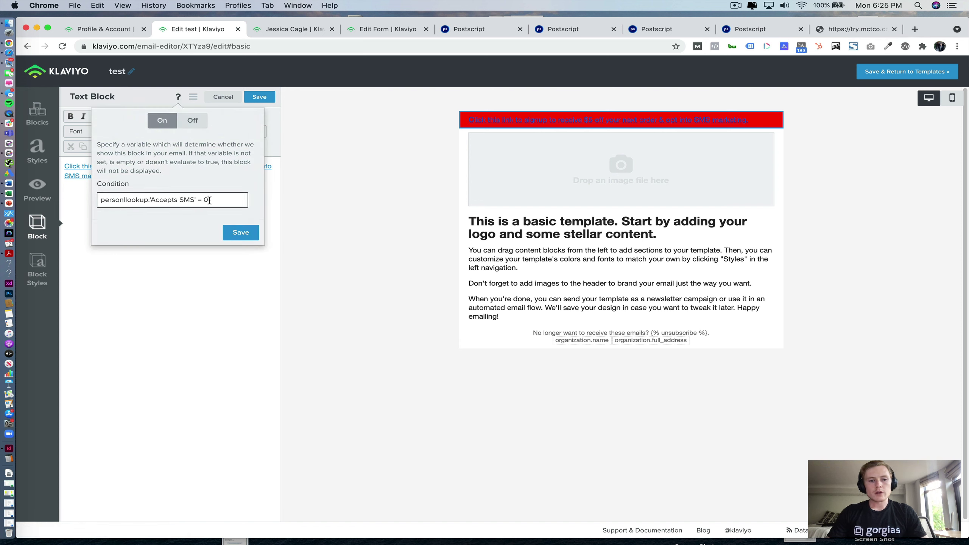
pyautogui.moveTo(210, 199); pyautogui.dragTo(94, 202)
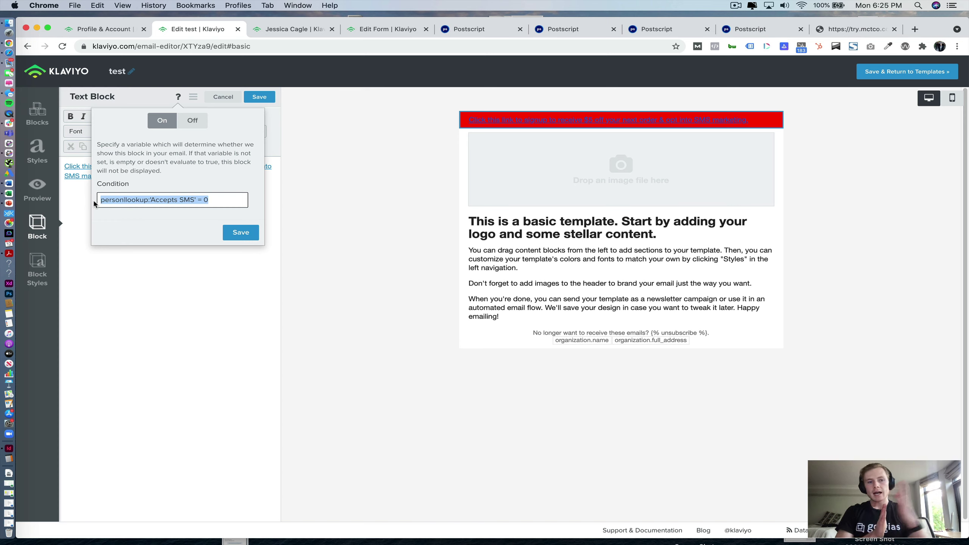
pyautogui.click(151, 206)
pyautogui.moveTo(151, 202); pyautogui.dragTo(209, 200)
pyautogui.click(201, 199)
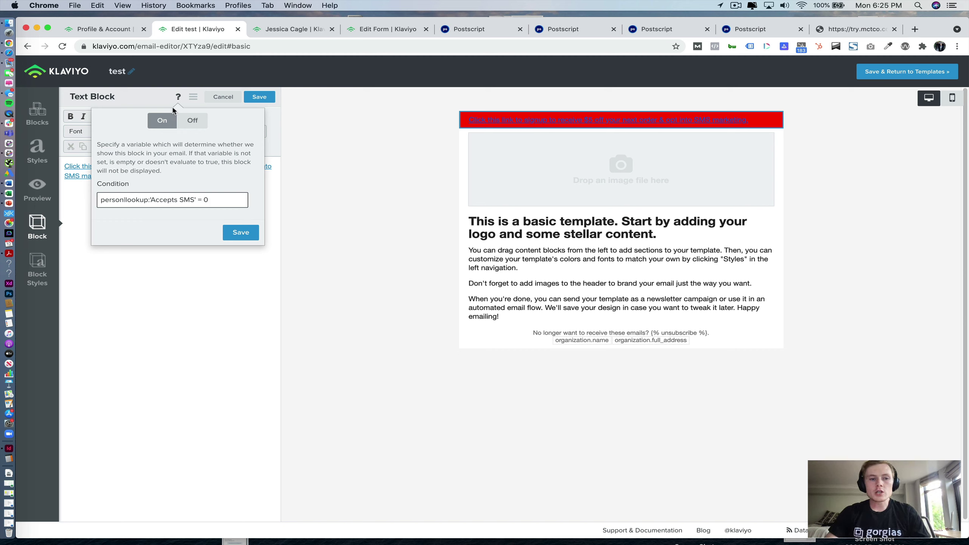
pyautogui.click(232, 234)
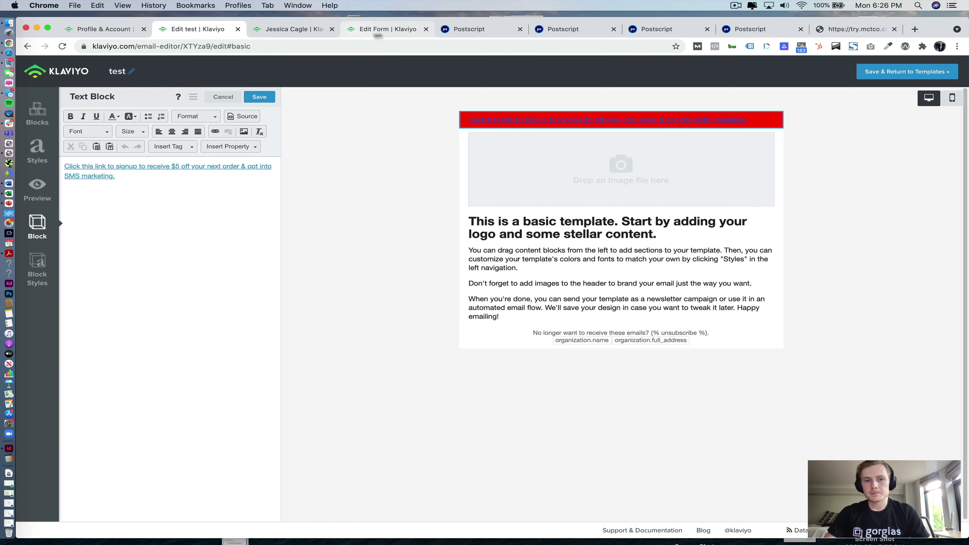
pyautogui.click(468, 30)
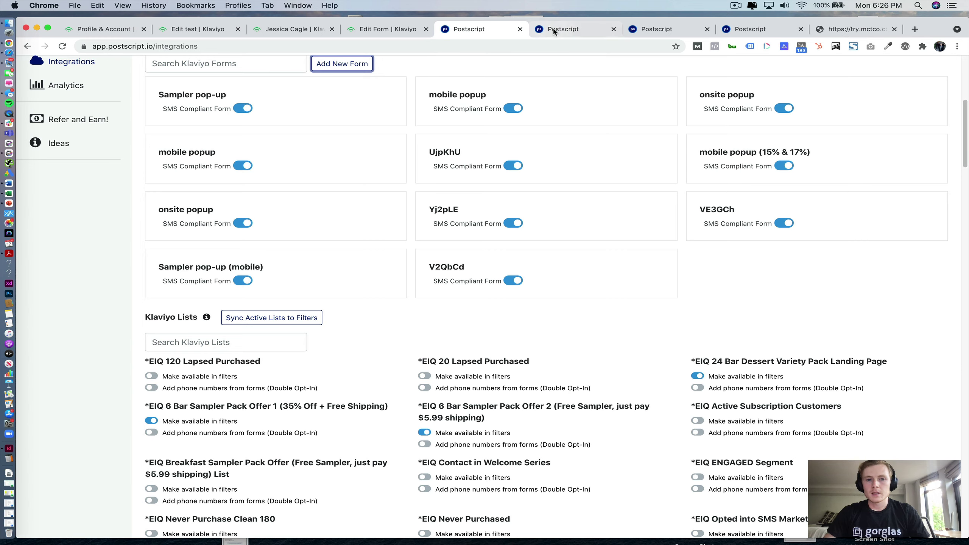
pyautogui.click(225, 31)
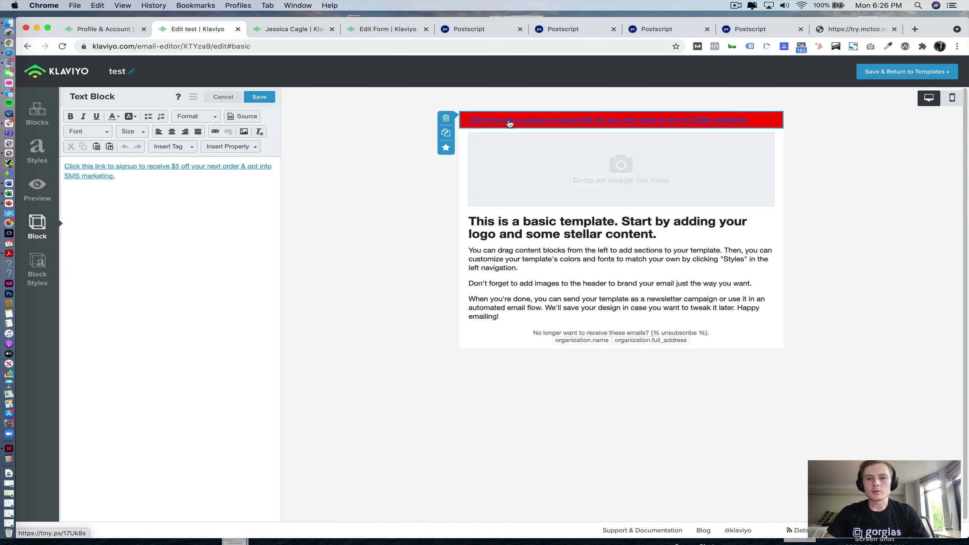
# Switch Postscript to the HighBrewCoffee shop.
pyautogui.click(664, 30)
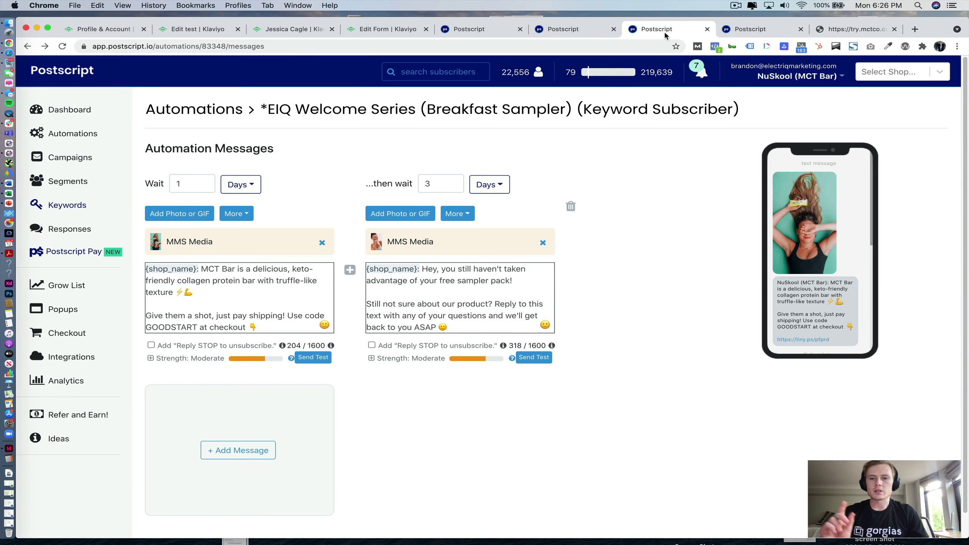
pyautogui.click(749, 30)
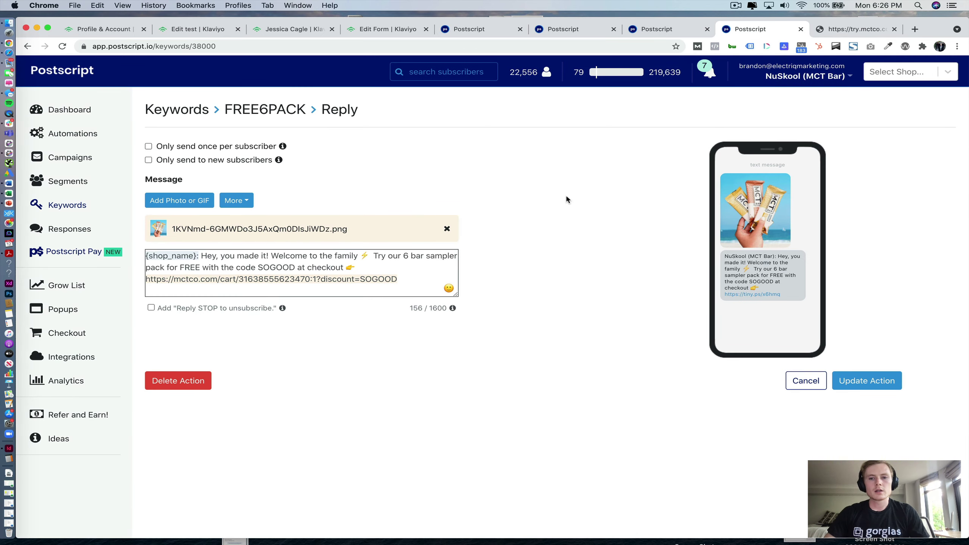
pyautogui.click(884, 77)
pyautogui.scroll(-1, 879, 173)
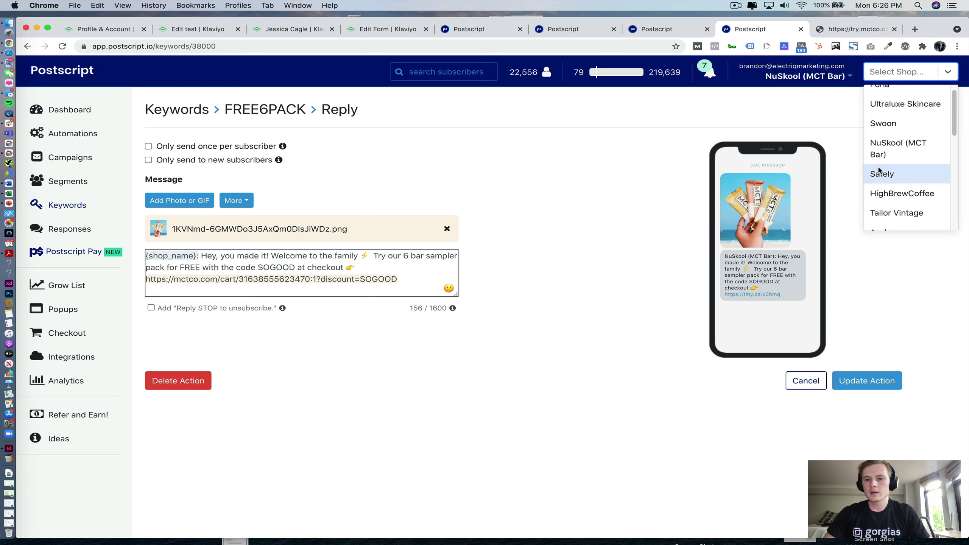
pyautogui.click(889, 193)
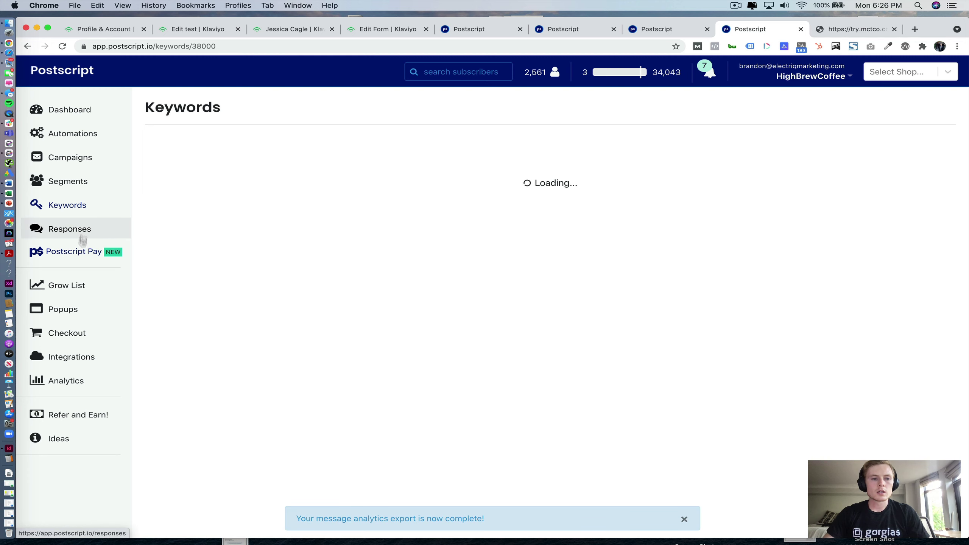
# Start Grow List's Convert Your Email List setup with the HBCVIP keyword.
pyautogui.click(81, 284)
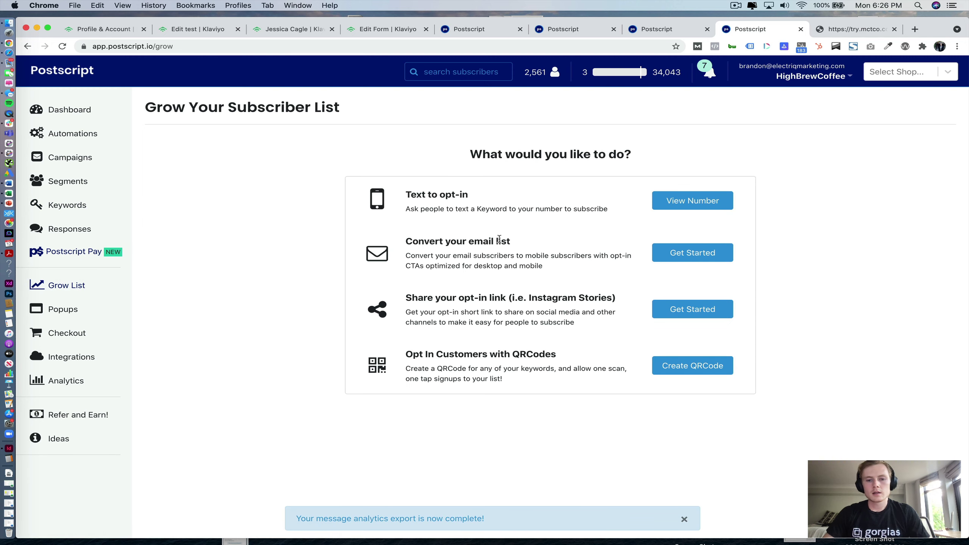
pyautogui.moveTo(404, 241); pyautogui.dragTo(613, 289)
pyautogui.click(674, 257)
pyautogui.click(701, 215)
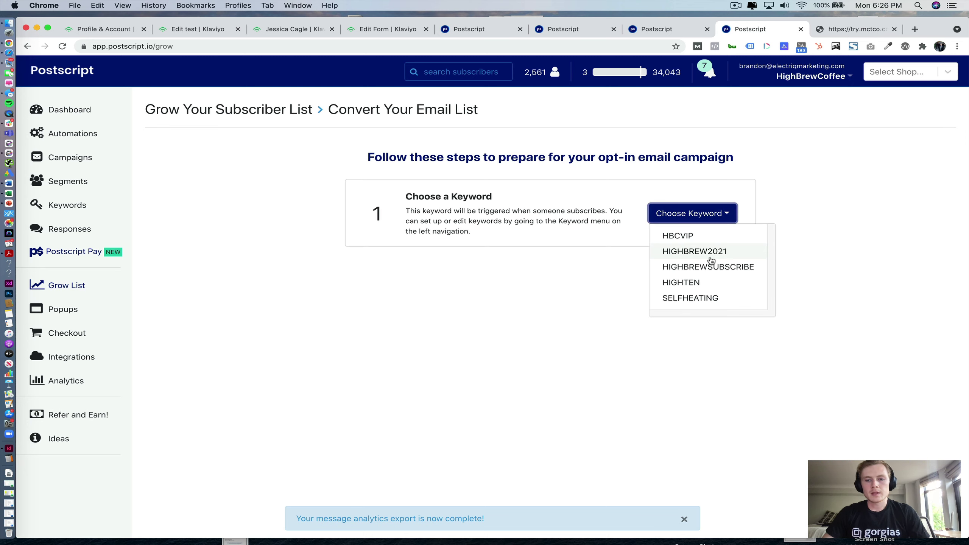
pyautogui.click(706, 237)
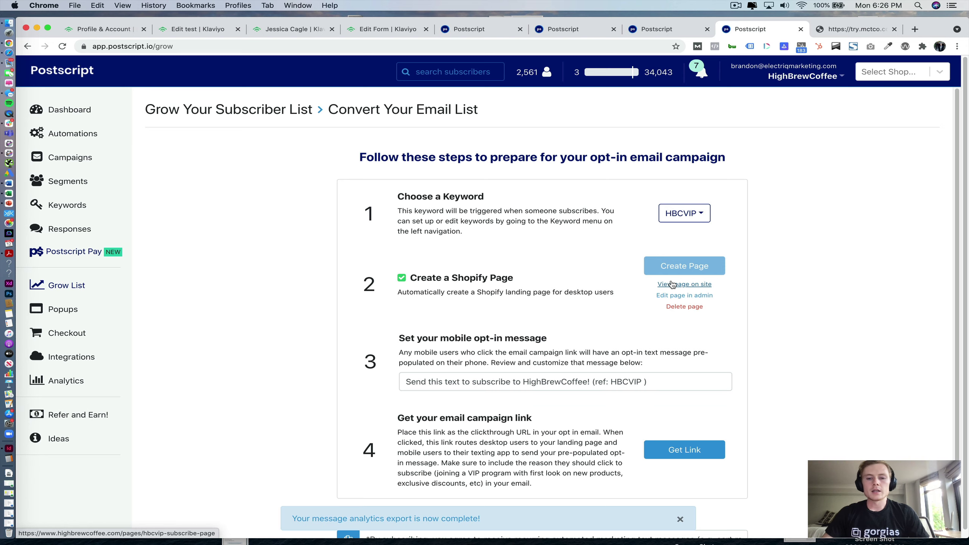
# Open the HBCVIP subscribe page on the live store and test its Phone Number field.
pyautogui.click(671, 283)
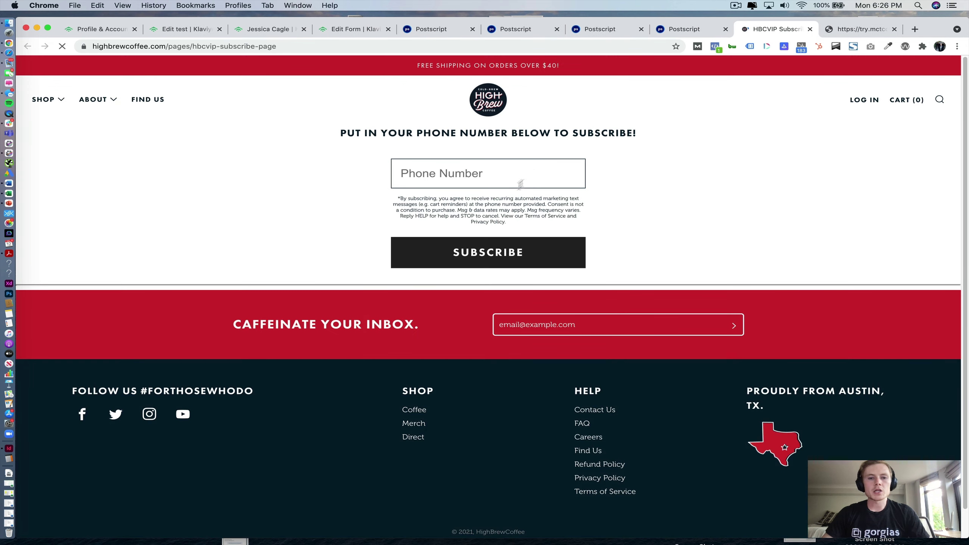
pyautogui.click(497, 171)
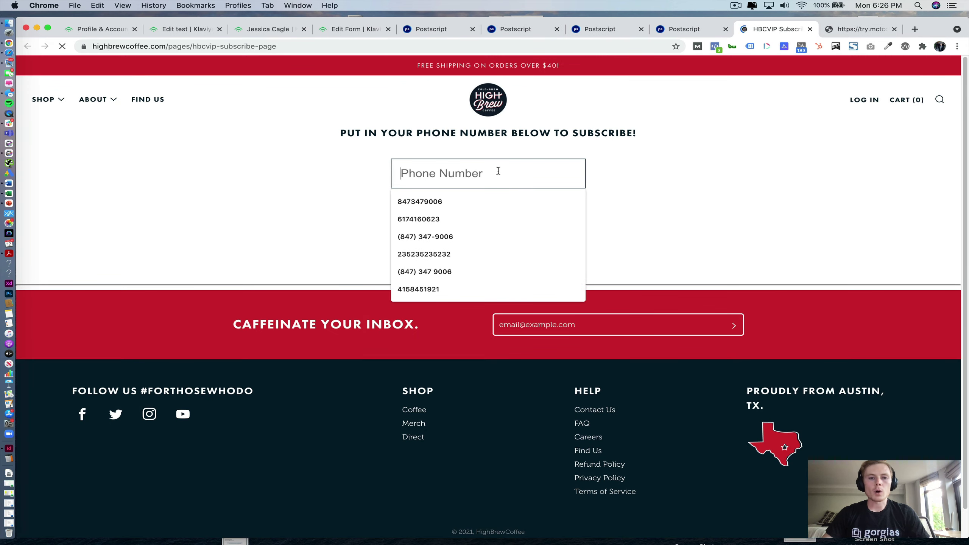
pyautogui.click(687, 163)
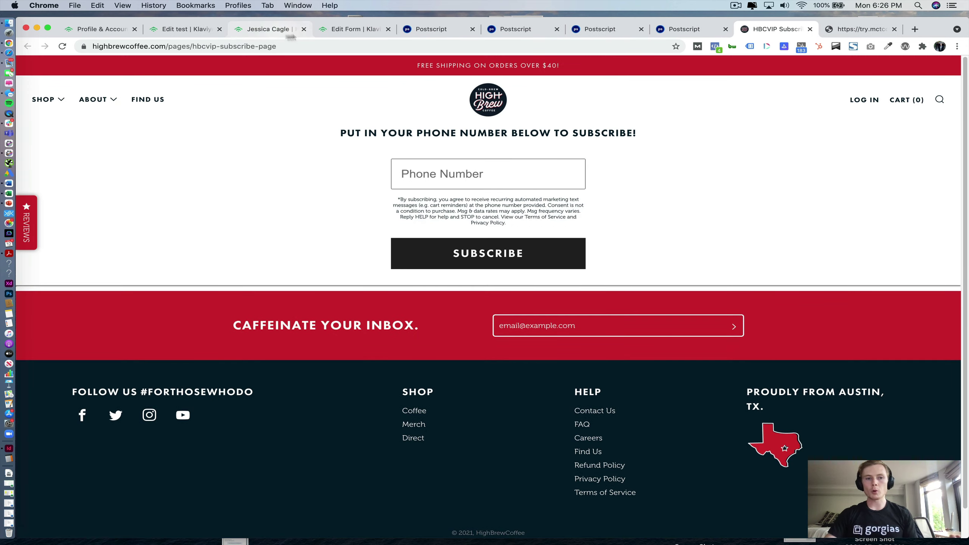
pyautogui.click(335, 29)
pyautogui.click(176, 29)
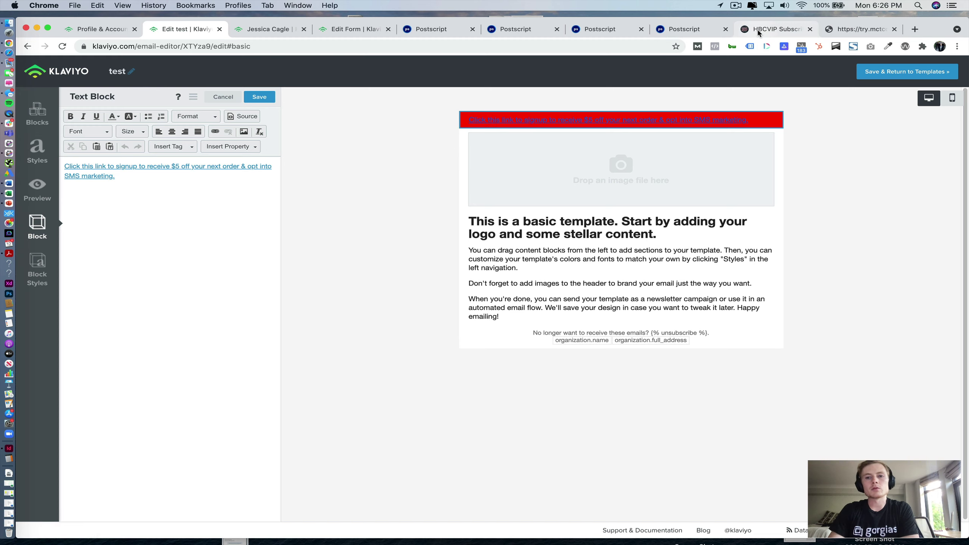
pyautogui.click(776, 30)
pyautogui.click(493, 179)
pyautogui.click(385, 162)
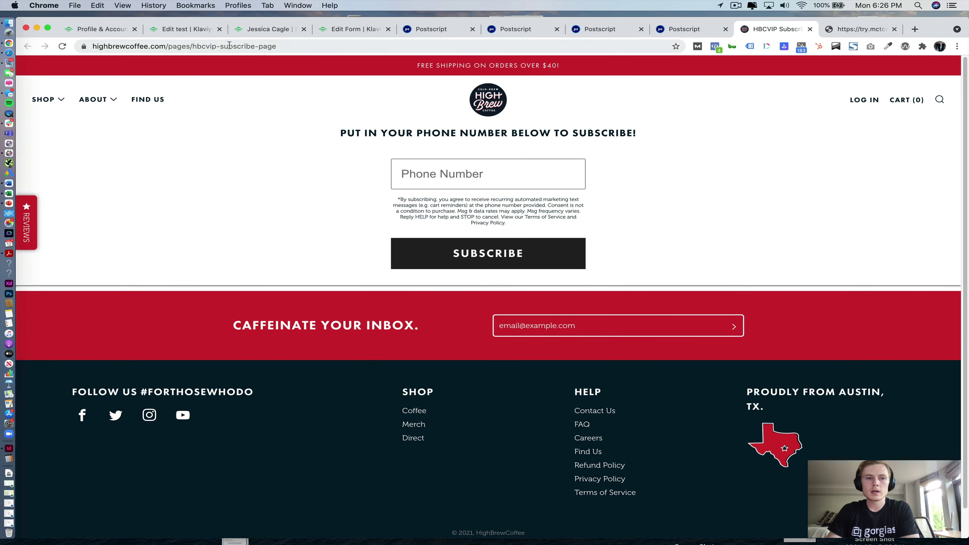
pyautogui.click(187, 30)
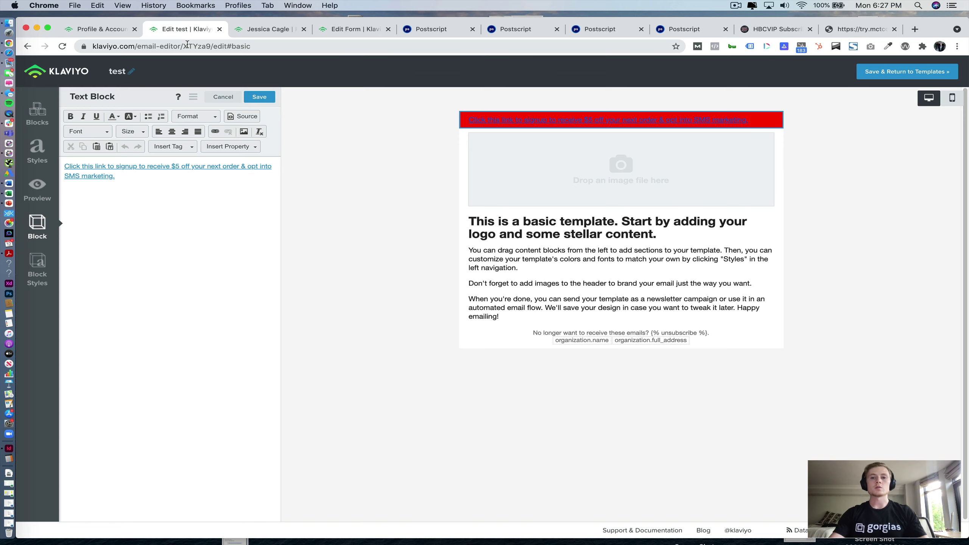
pyautogui.click(764, 33)
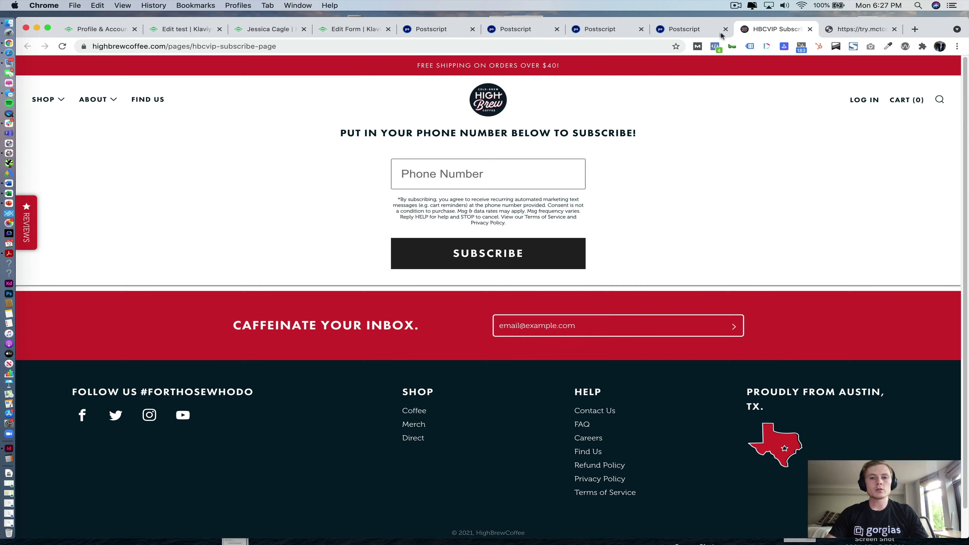
# Generate the HBCVIP email campaign opt-in short link in Postscript and copy it.
pyautogui.click(714, 33)
pyautogui.scroll(-1, 643, 394)
pyautogui.click(682, 436)
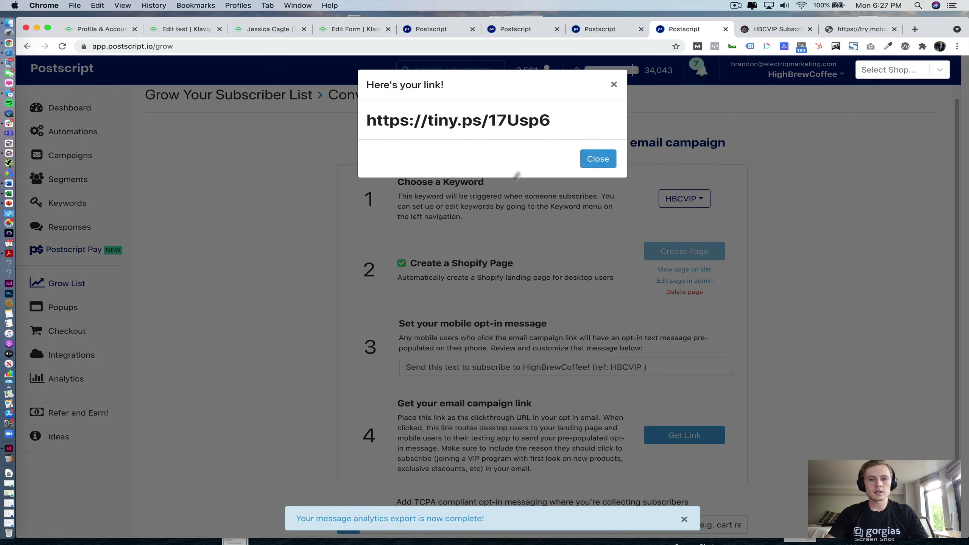
pyautogui.moveTo(555, 128); pyautogui.dragTo(366, 121)
pyautogui.press('super+c')
# Check the red banner's signup link in Klaviyo and save the text block.
pyautogui.click(183, 30)
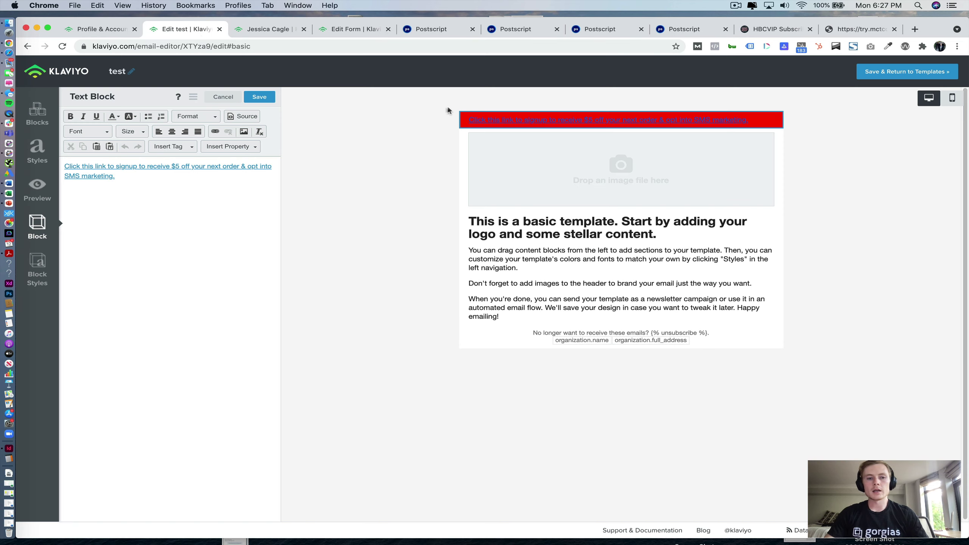
pyautogui.moveTo(188, 197); pyautogui.dragTo(65, 162)
pyautogui.press('super+l')
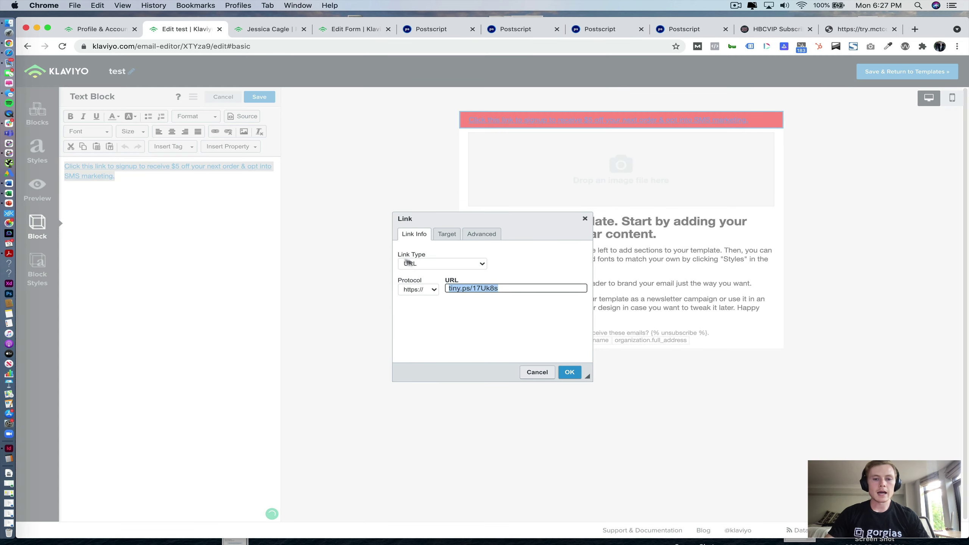
pyautogui.click(587, 219)
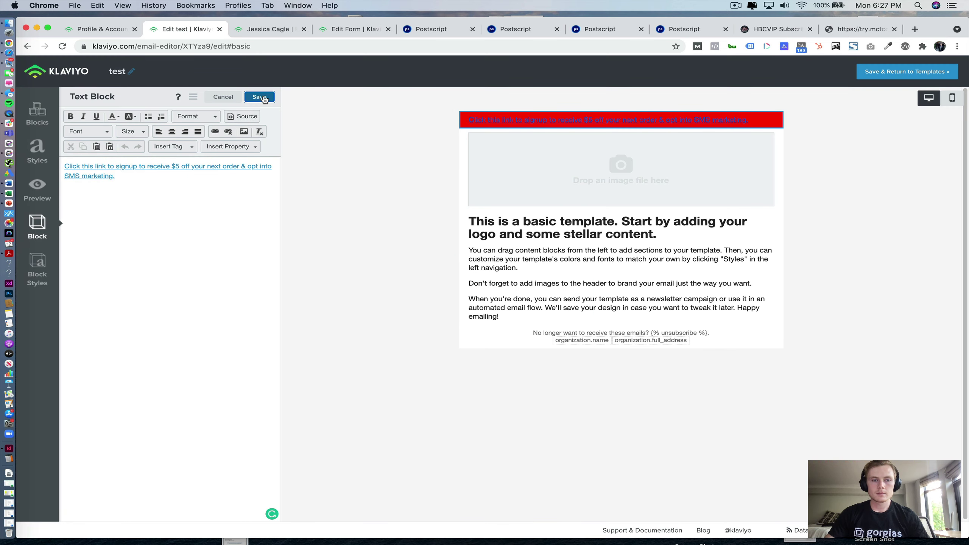
pyautogui.click(260, 97)
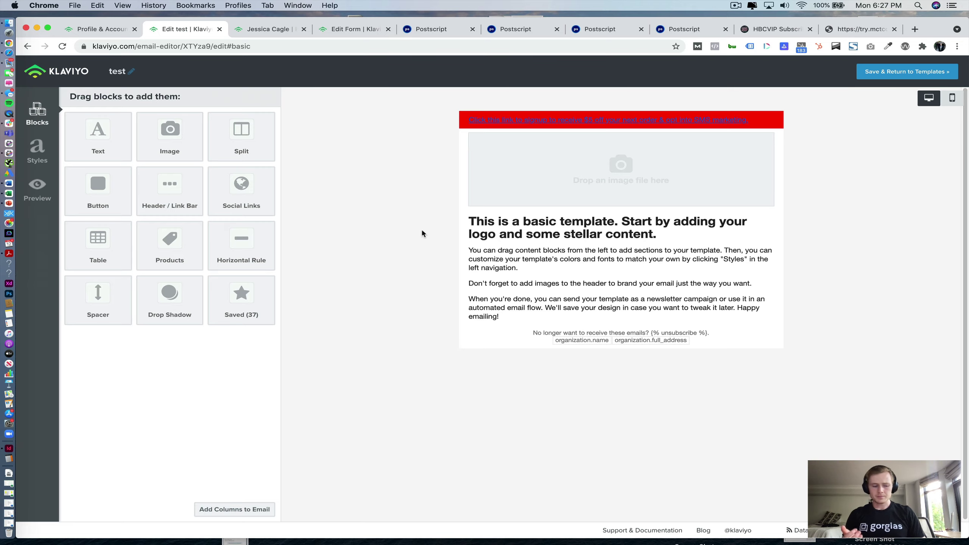
# Review the Klaviyo Forms toggles in Postscript's Klaviyo integration settings.
pyautogui.click(451, 25)
pyautogui.scroll(2, 364, 206)
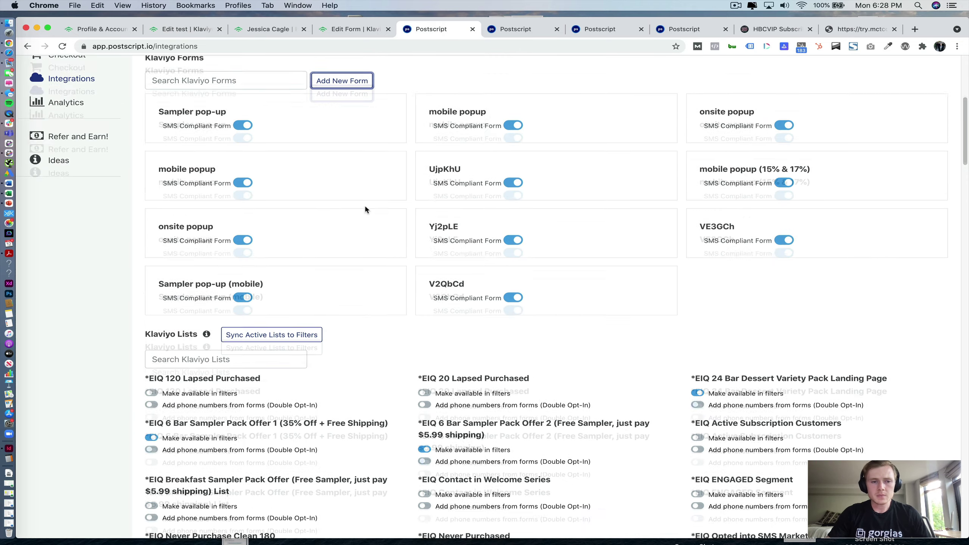
pyautogui.scroll(3, 365, 206)
pyautogui.scroll(-4, 365, 203)
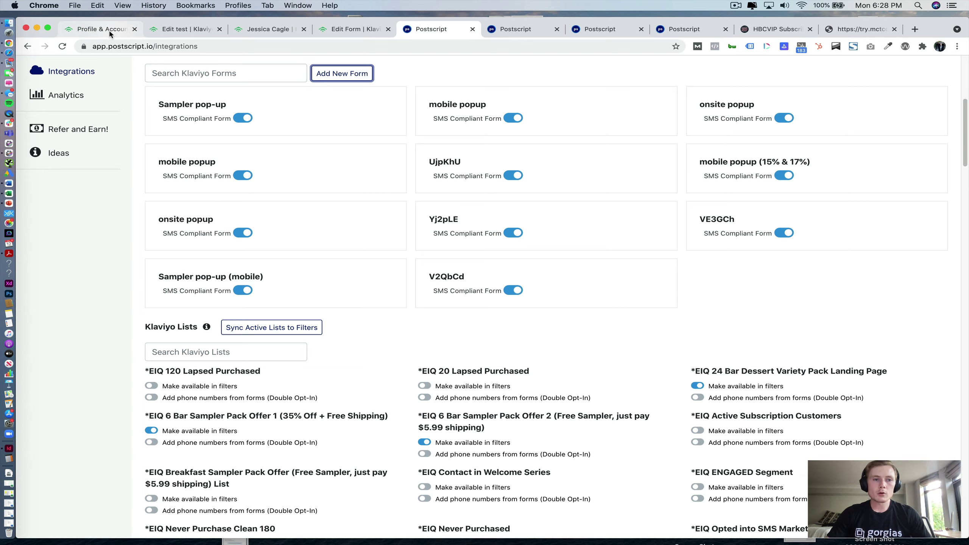
# Return to the Free Sampler (Klaviyo) welcome automation's trigger settings, filtered to tag VE3GCh.
pyautogui.click(95, 29)
pyautogui.click(351, 29)
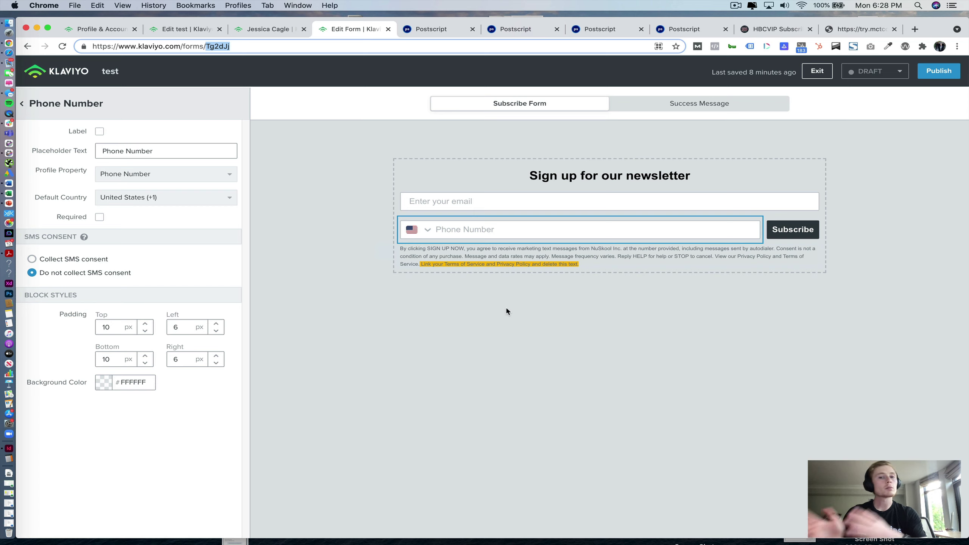
pyautogui.click(530, 31)
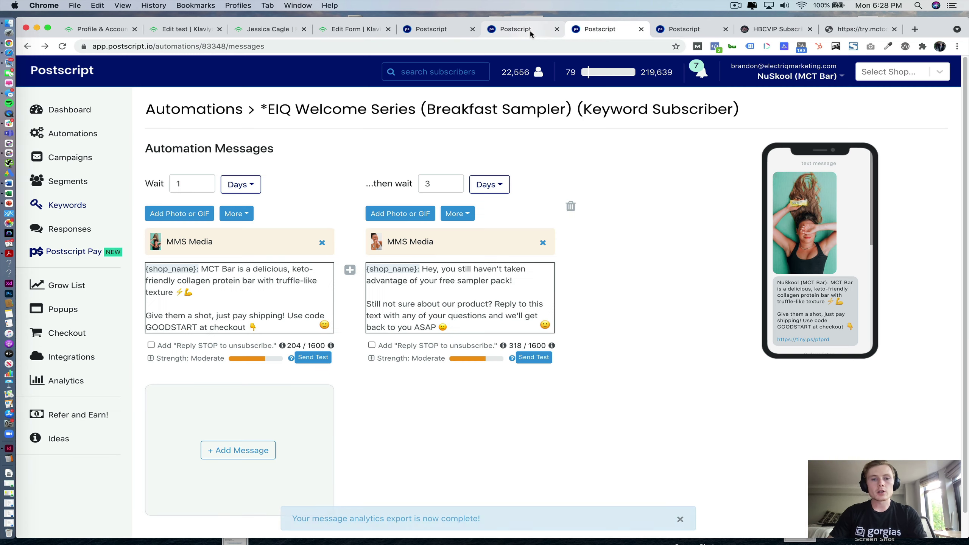
pyautogui.click(530, 31)
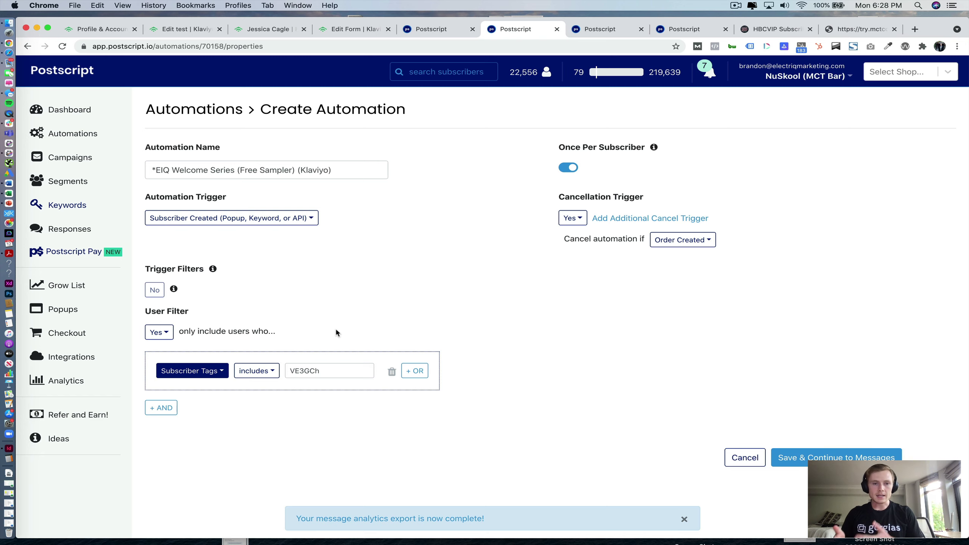
pyautogui.click(159, 31)
pyautogui.click(107, 29)
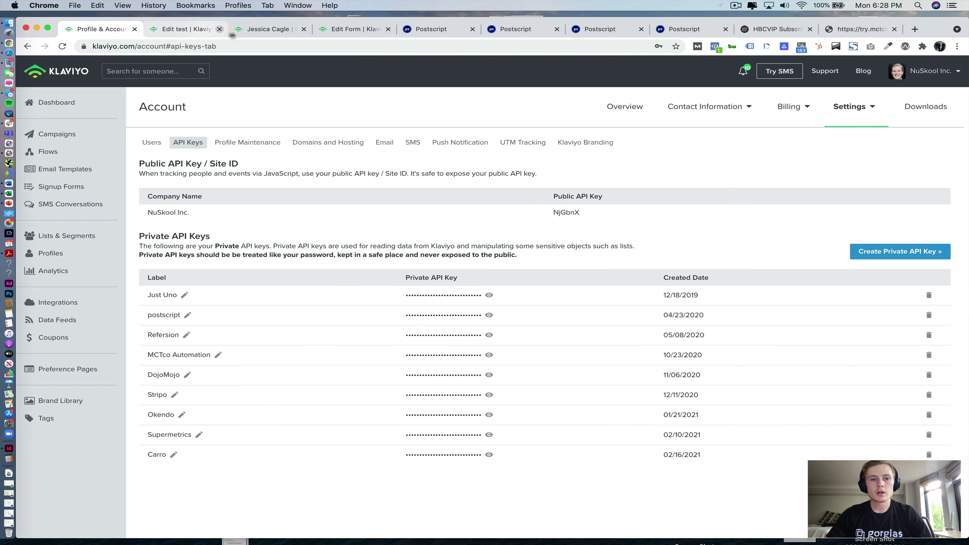
pyautogui.click(251, 31)
pyautogui.scroll(3, 425, 111)
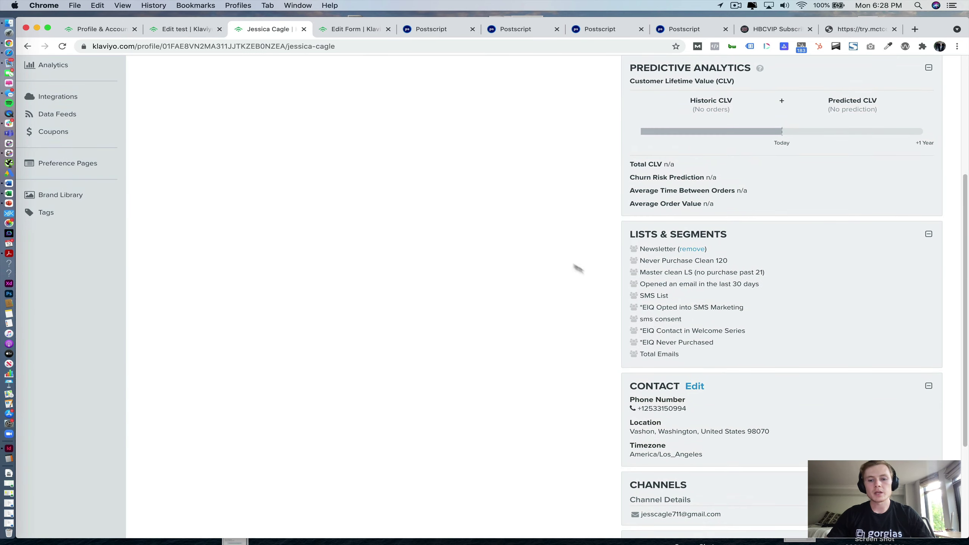
pyautogui.scroll(-2, 690, 344)
pyautogui.scroll(-3, 689, 306)
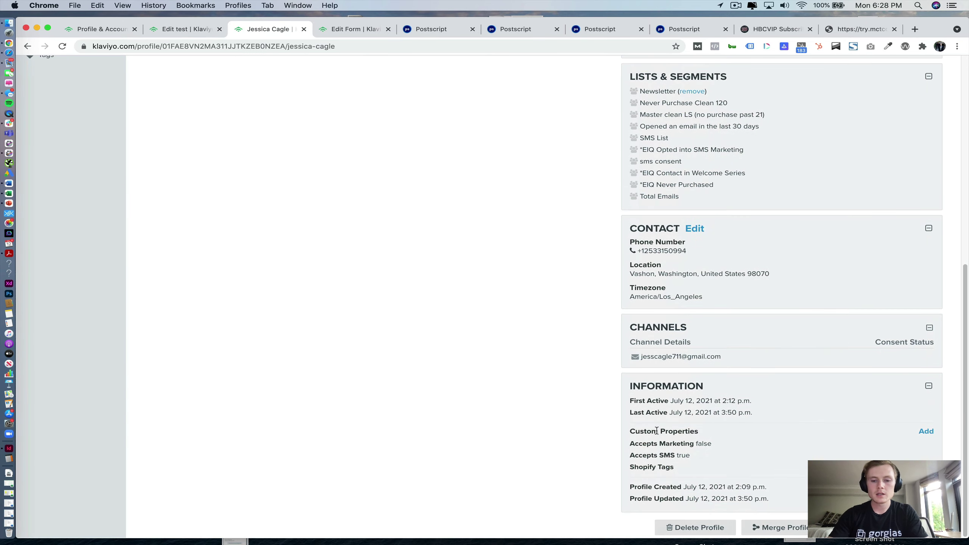
pyautogui.scroll(10, 544, 310)
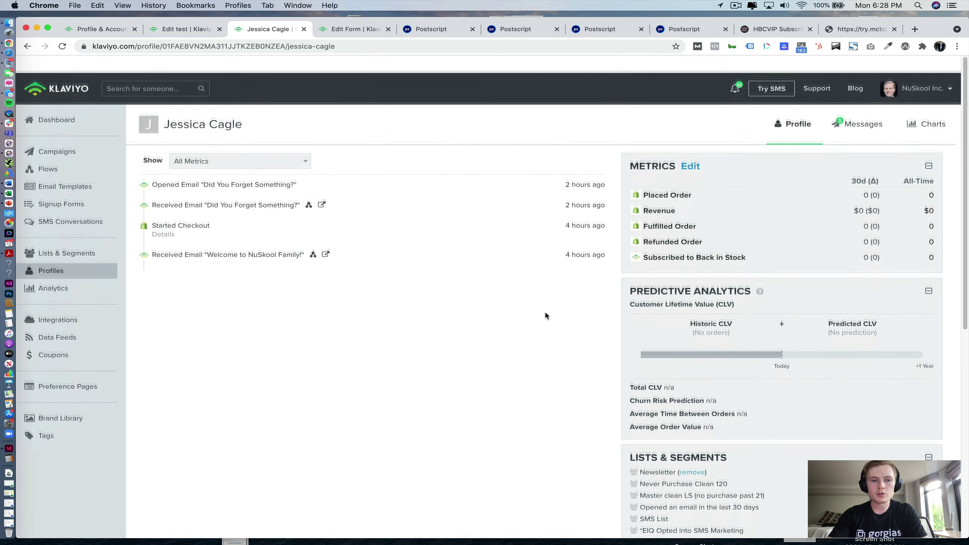
pyautogui.press('super+bracketleft')
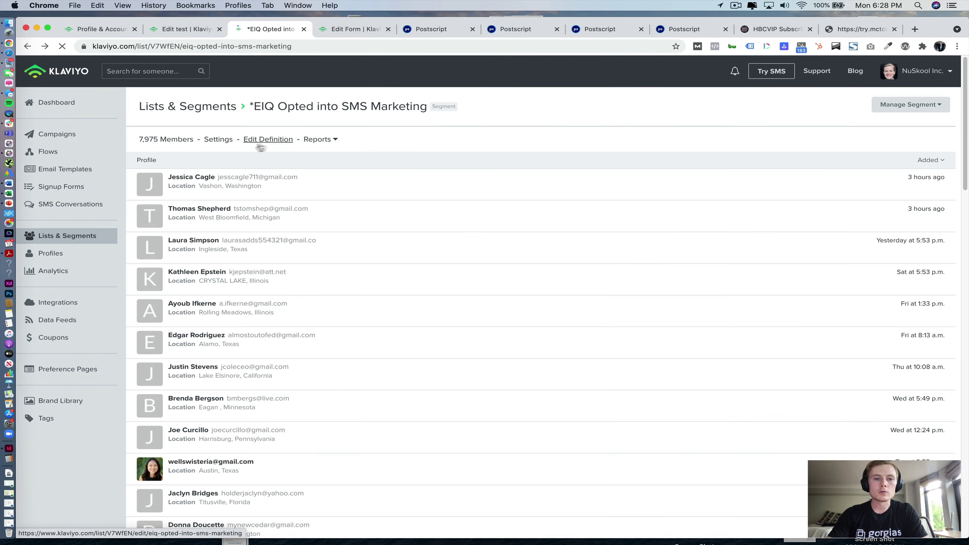
pyautogui.click(267, 140)
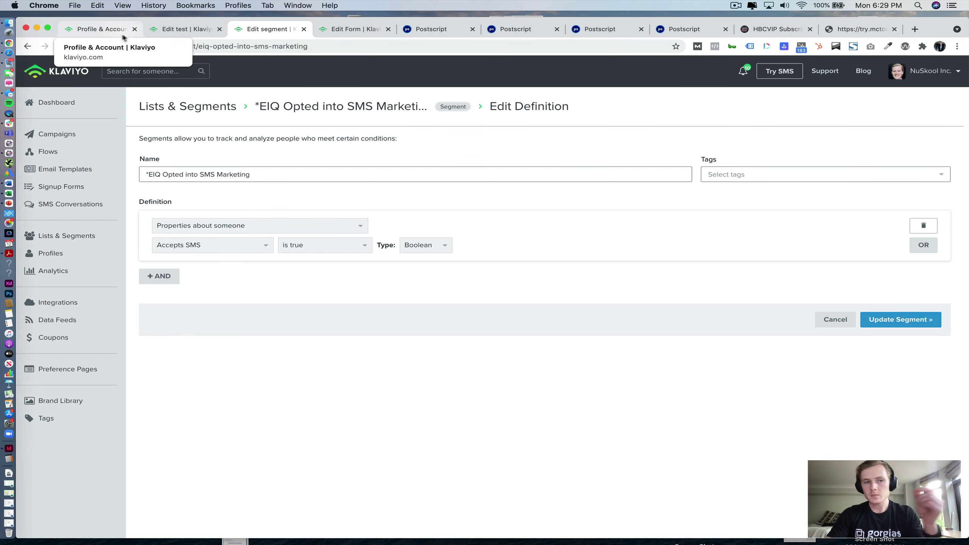
pyautogui.click(179, 30)
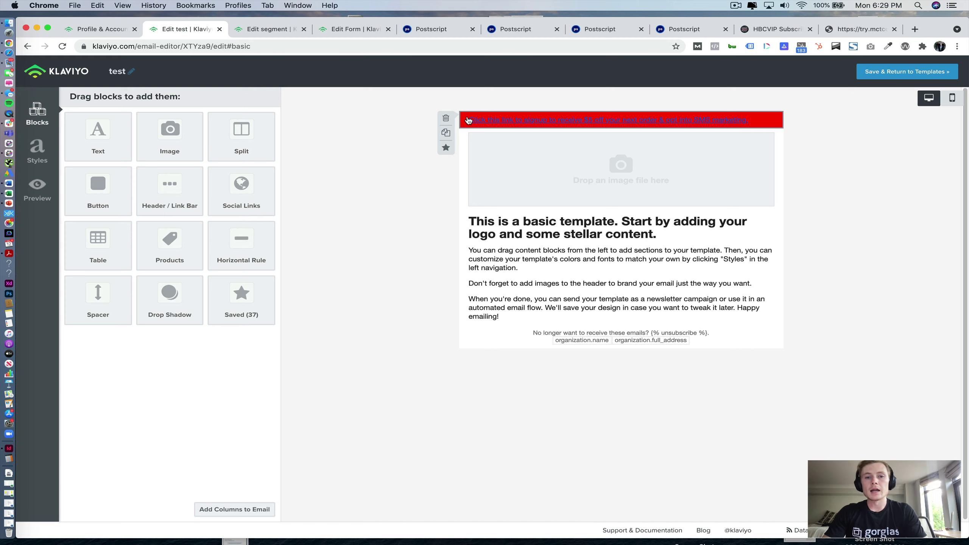
pyautogui.click(516, 30)
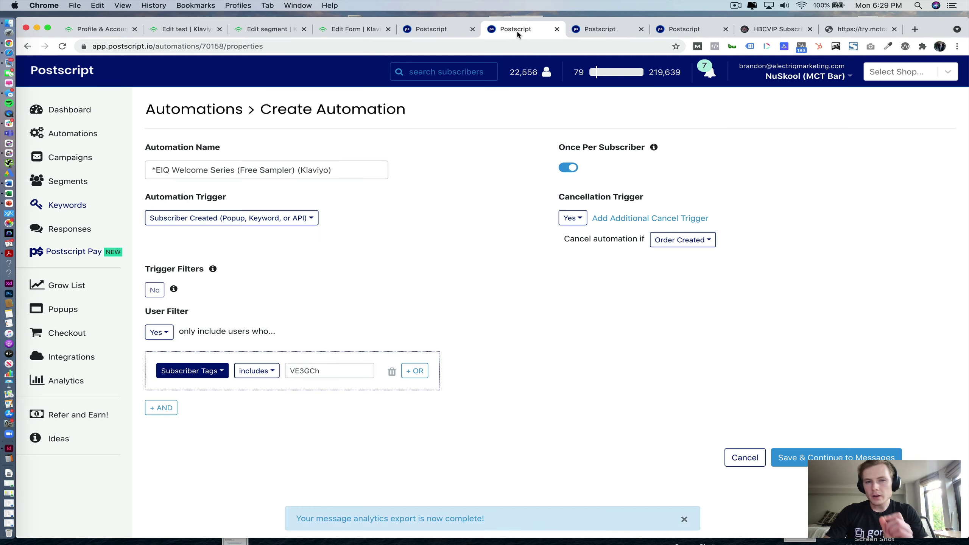
# Open the Klaviyo integration and review lists made available in filters, like 30 Day High Engaged.
pyautogui.click(602, 29)
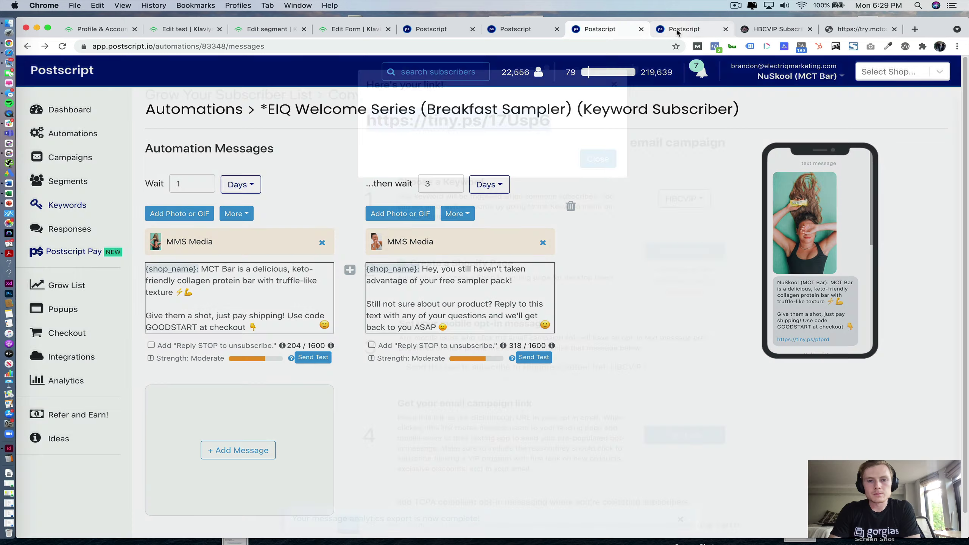
pyautogui.click(679, 30)
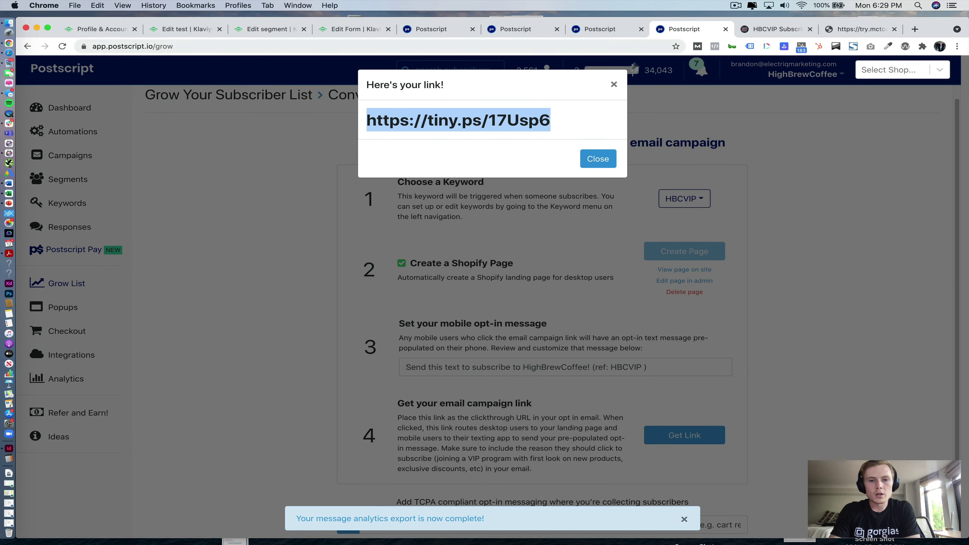
pyautogui.click(614, 85)
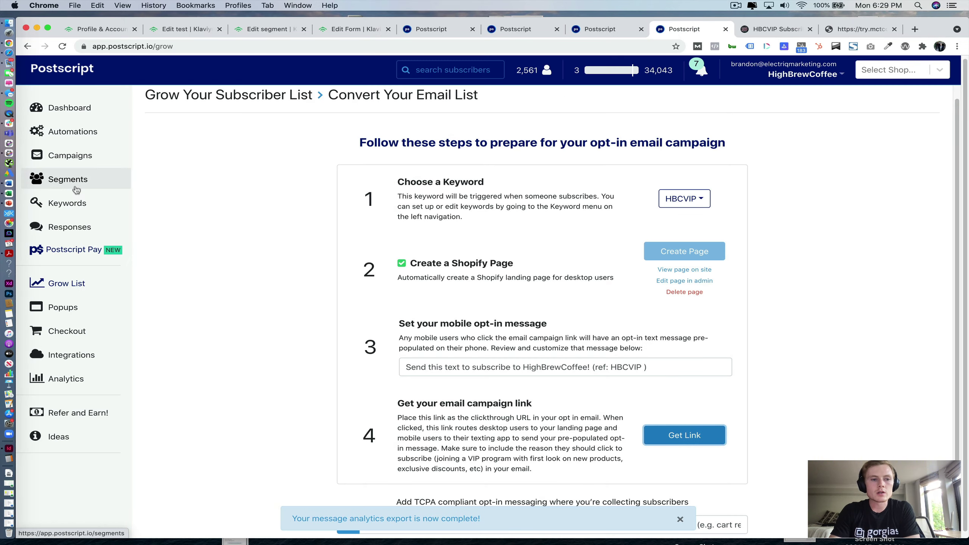
pyautogui.click(65, 355)
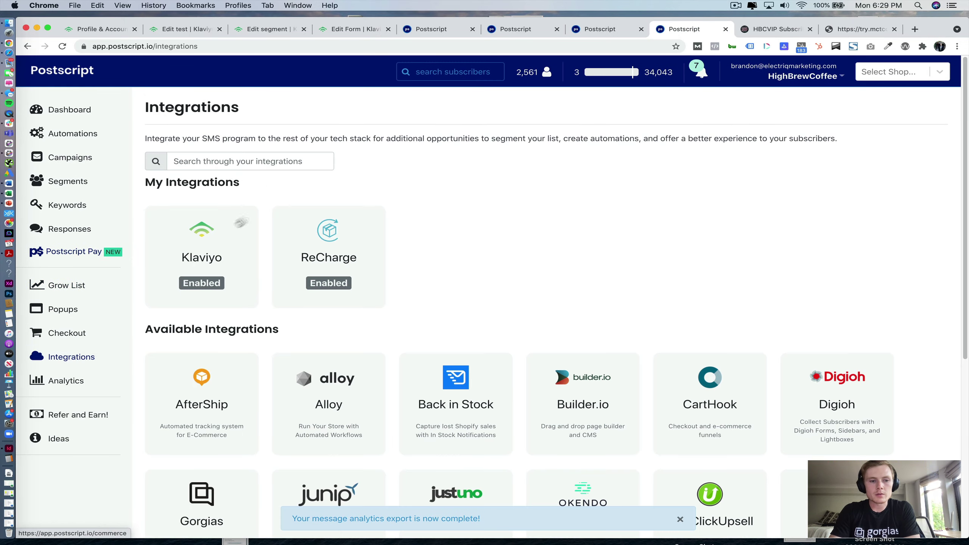
pyautogui.click(236, 225)
pyautogui.scroll(-10, 342, 301)
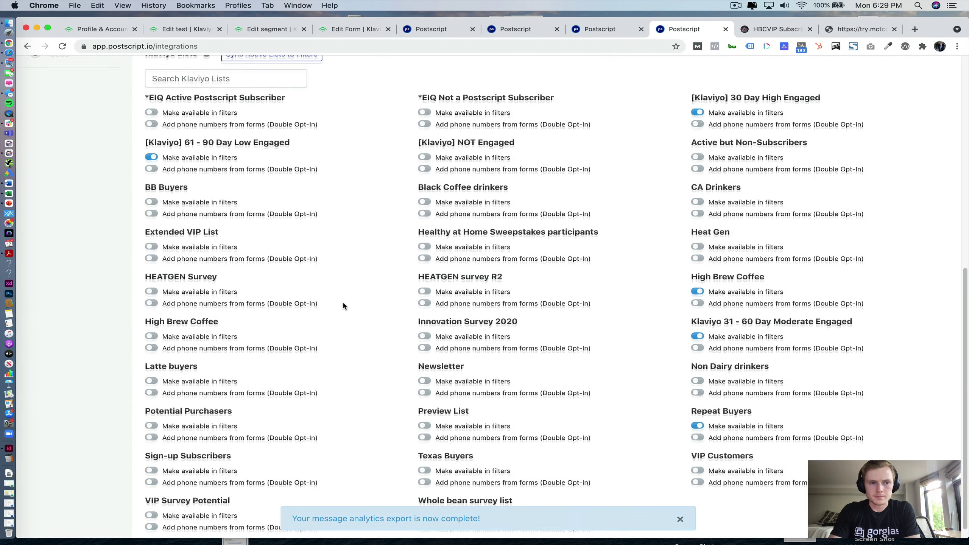
pyautogui.scroll(2, 343, 304)
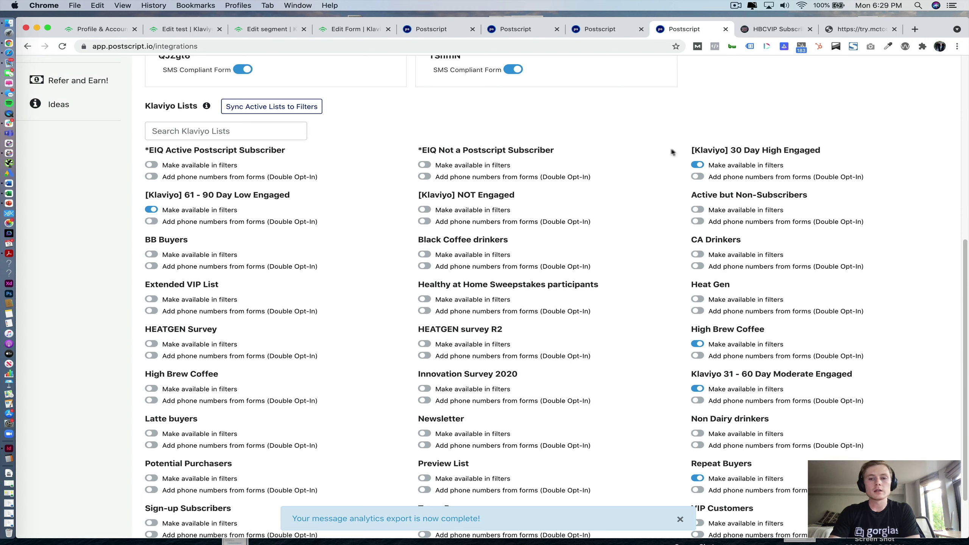
pyautogui.moveTo(690, 150); pyautogui.dragTo(838, 149)
pyautogui.click(839, 149)
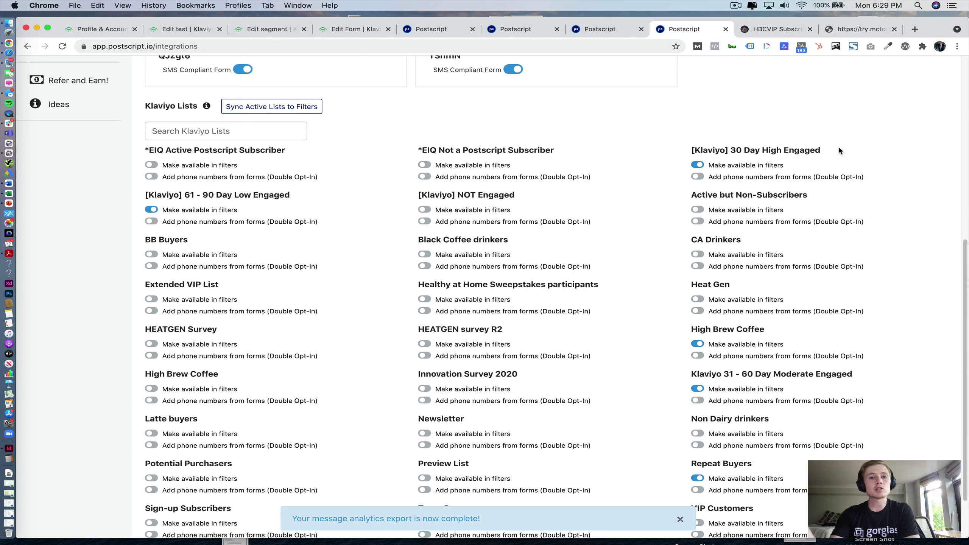